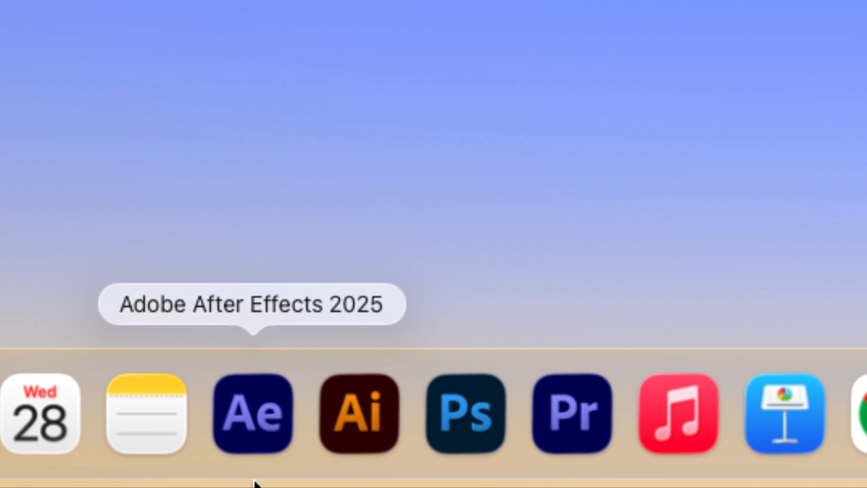
# Step: Launch After Effects and start a new project
pyautogui.click(250, 475)
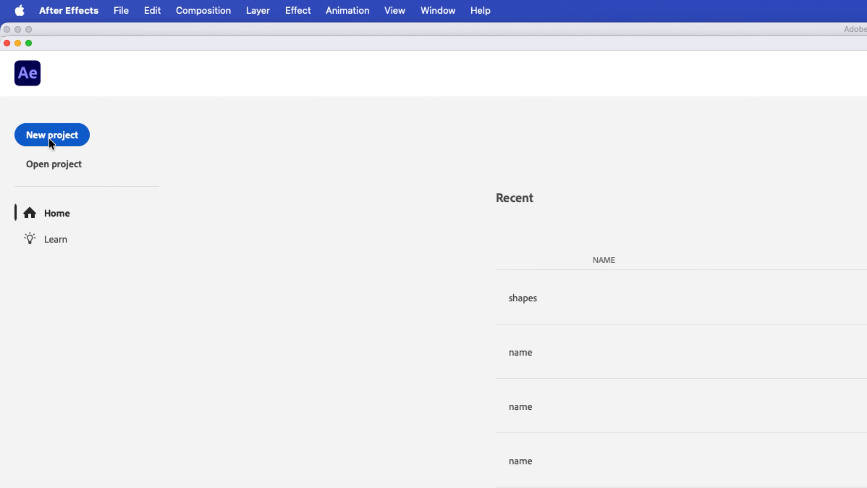
pyautogui.click(52, 141)
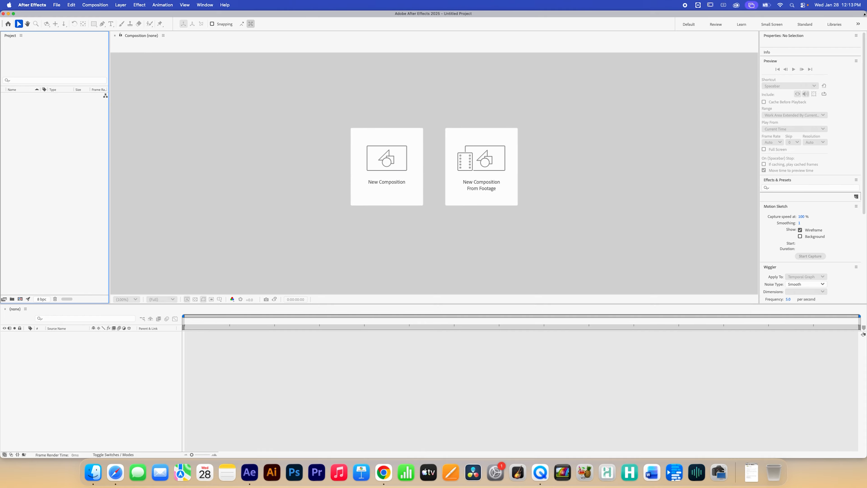
# Step: Resize the window and drag shapes.psd from the Finder folder into the Project panel
pyautogui.moveTo(863, 14); pyautogui.dragTo(685, 14)
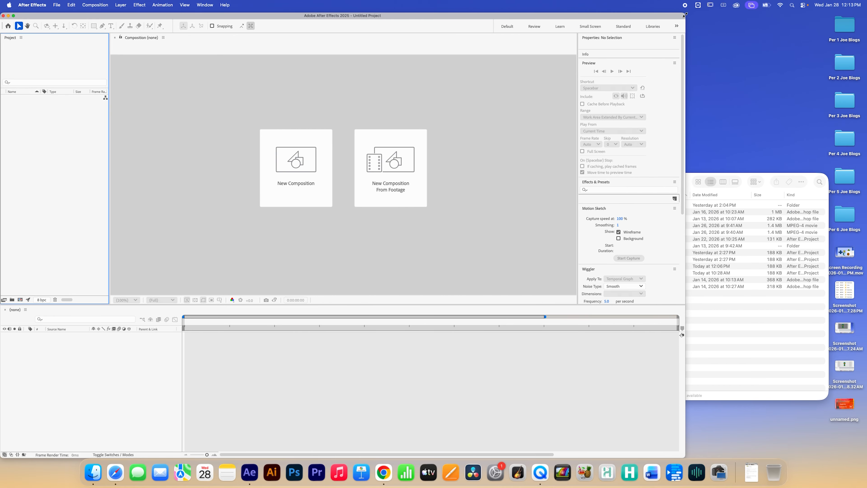
pyautogui.click(754, 329)
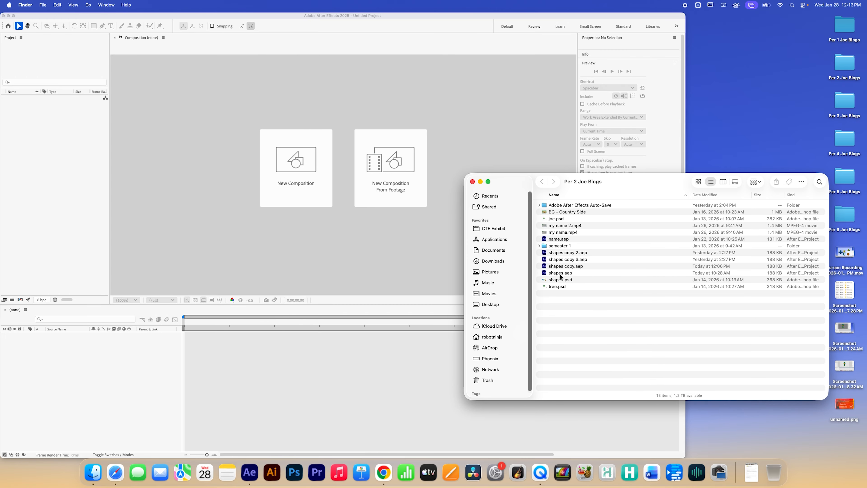
pyautogui.click(561, 280)
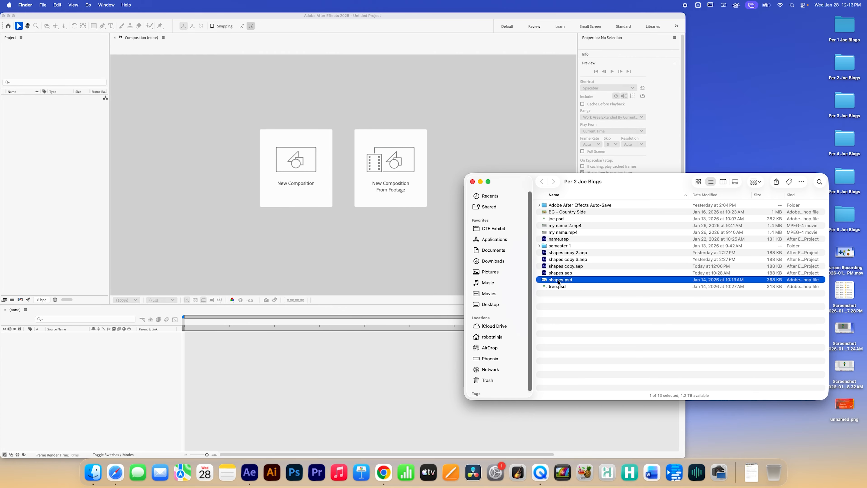
pyautogui.moveTo(559, 281); pyautogui.dragTo(46, 127)
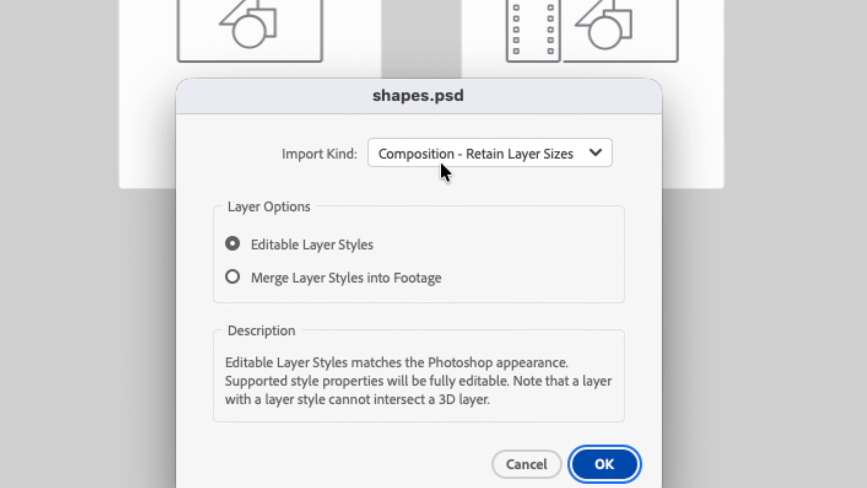
# Step: Import shapes.psd as Composition - Retain Layer Sizes with Editable Layer Styles
pyautogui.click(545, 159)
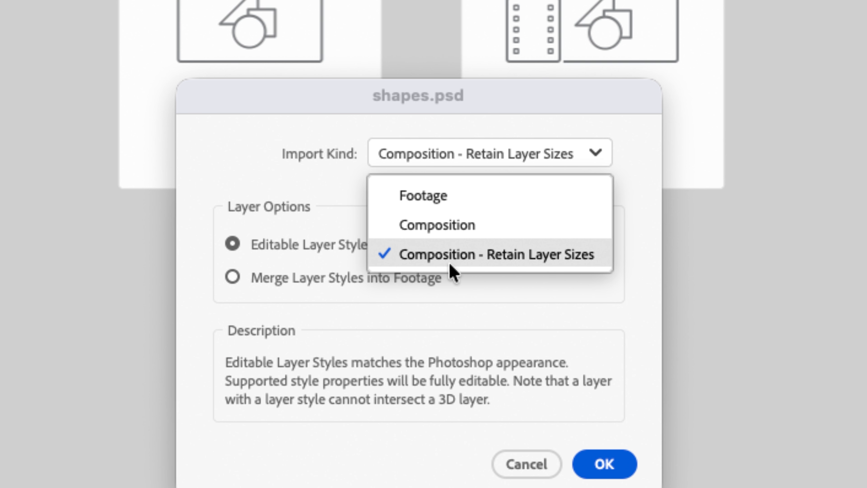
pyautogui.click(535, 257)
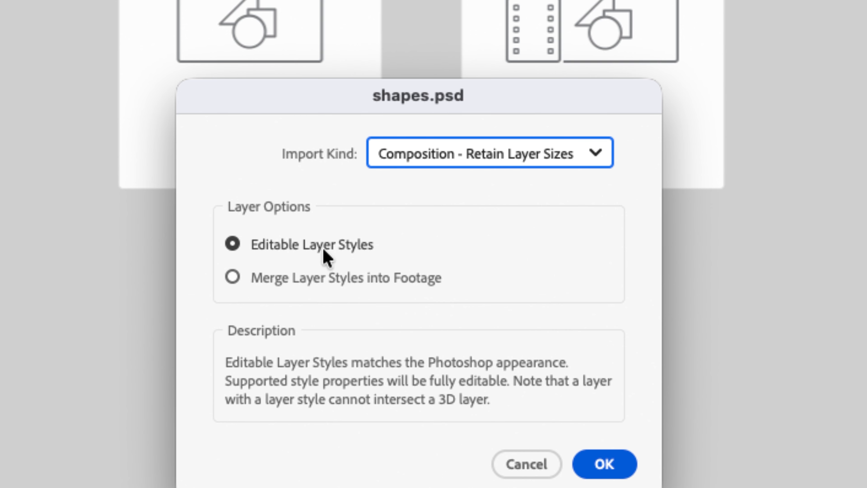
pyautogui.click(606, 465)
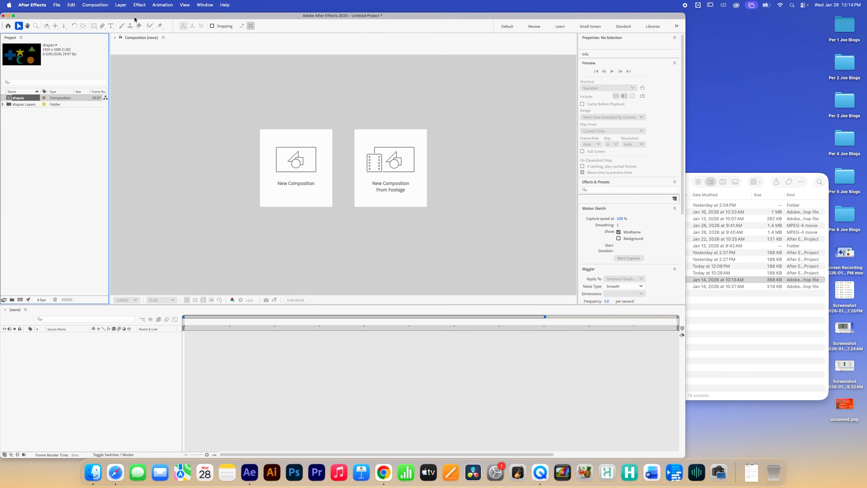
# Step: Maximize the window and browse the individual shape files inside the shapes Layers folder
pyautogui.doubleClick(76, 18)
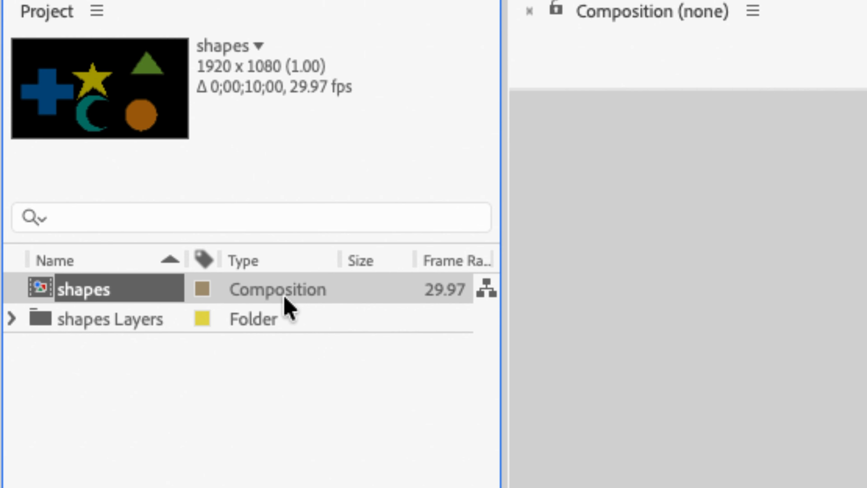
pyautogui.click(94, 325)
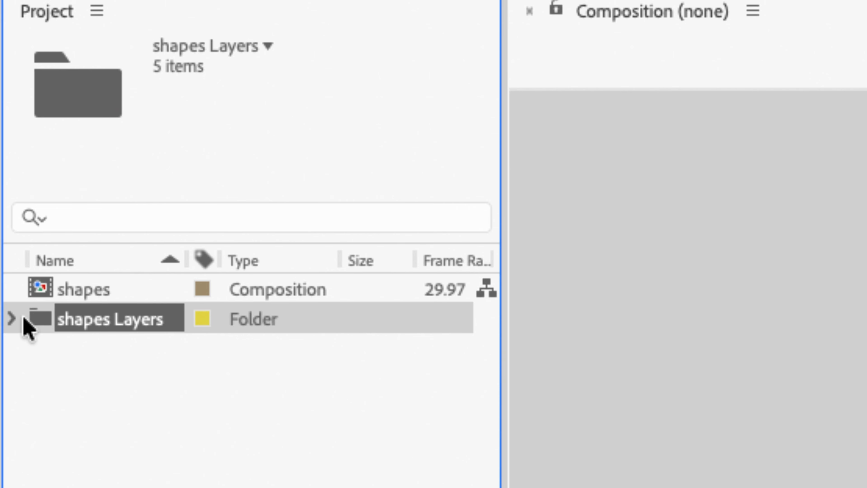
pyautogui.click(13, 319)
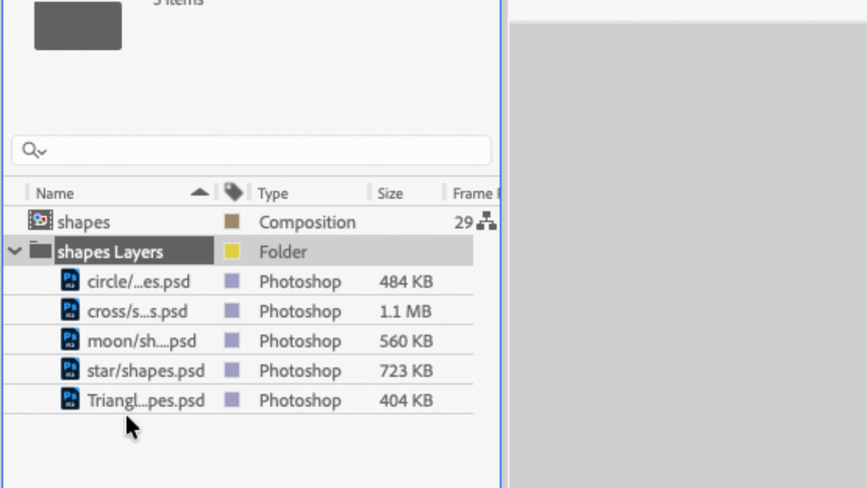
pyautogui.click(117, 282)
pyautogui.click(115, 341)
pyautogui.click(144, 405)
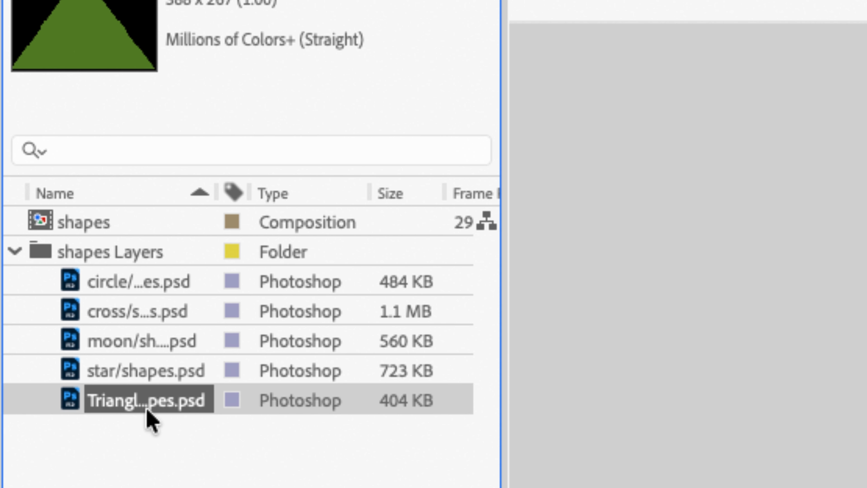
pyautogui.click(110, 309)
pyautogui.click(121, 380)
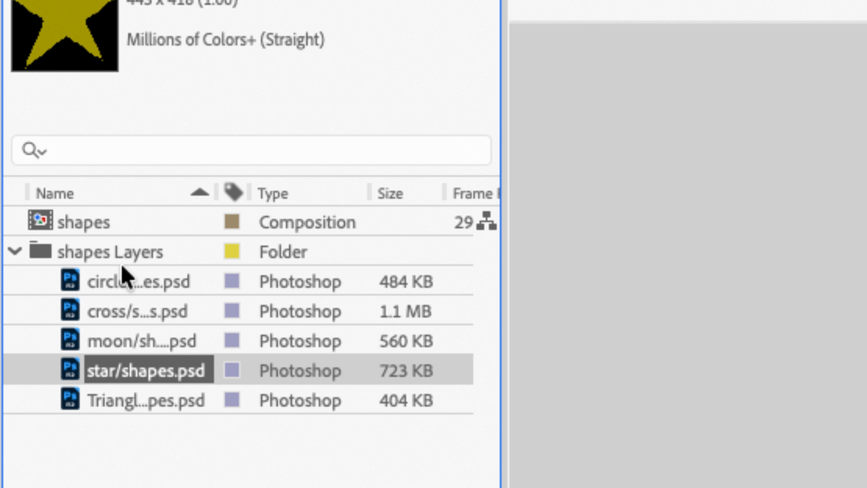
# Step: Collapse the shapes Layers folder and open the shapes composition
pyautogui.click(14, 252)
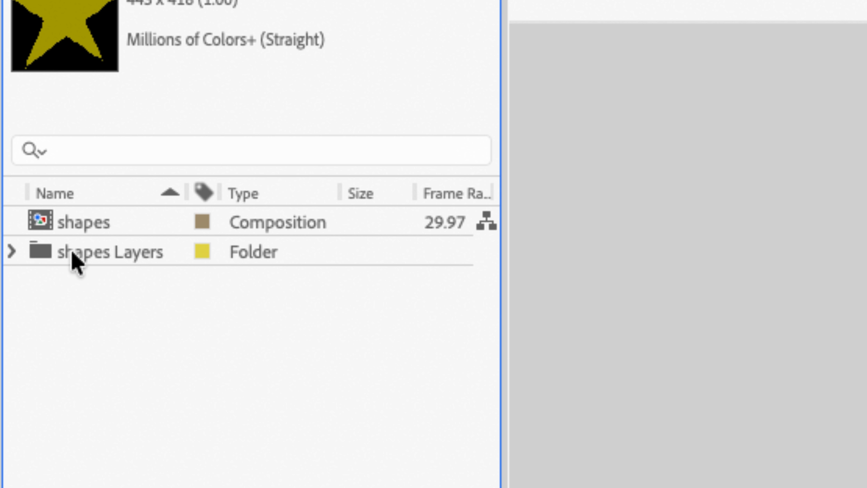
pyautogui.click(73, 256)
pyautogui.click(81, 226)
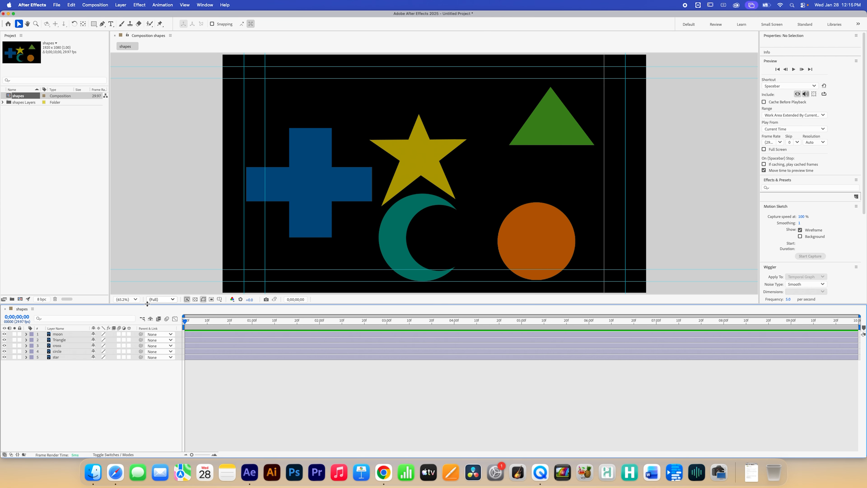
# Step: Move the star up and to the right, and lower the triangle in the composition
pyautogui.click(76, 358)
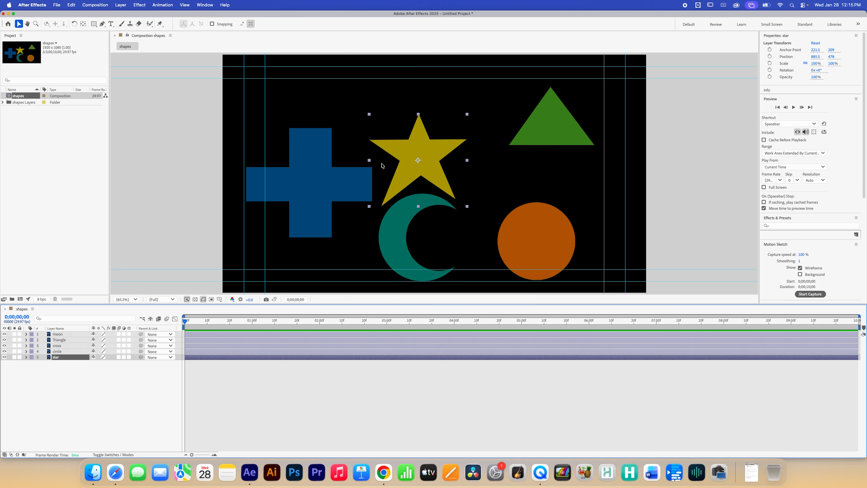
pyautogui.moveTo(450, 159); pyautogui.dragTo(479, 128)
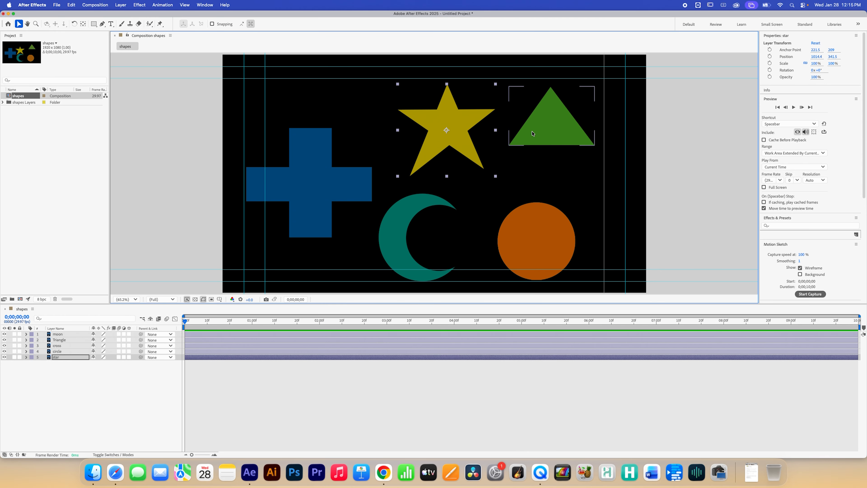
pyautogui.moveTo(551, 129); pyautogui.dragTo(552, 161)
# Step: Raise the circle, the moon and the cross slightly within the composition
pyautogui.click(535, 241)
pyautogui.moveTo(535, 241); pyautogui.dragTo(537, 217)
pyautogui.click(396, 240)
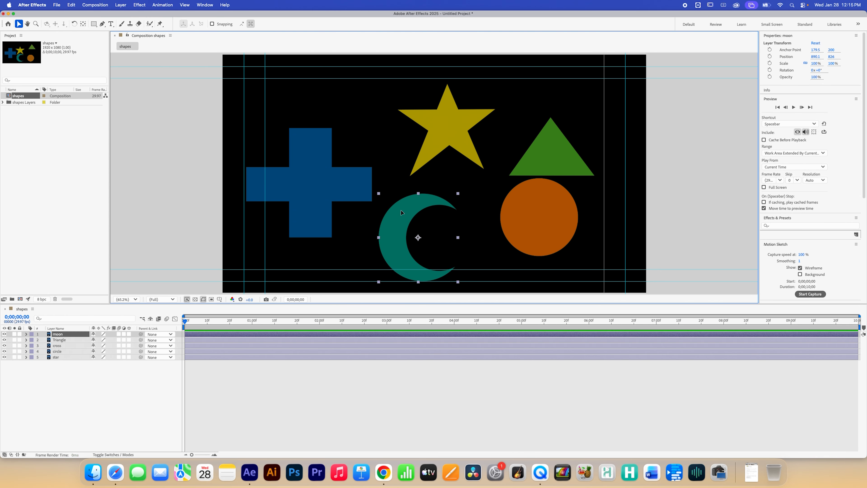
pyautogui.moveTo(396, 240); pyautogui.dragTo(405, 220)
pyautogui.moveTo(340, 182); pyautogui.dragTo(338, 168)
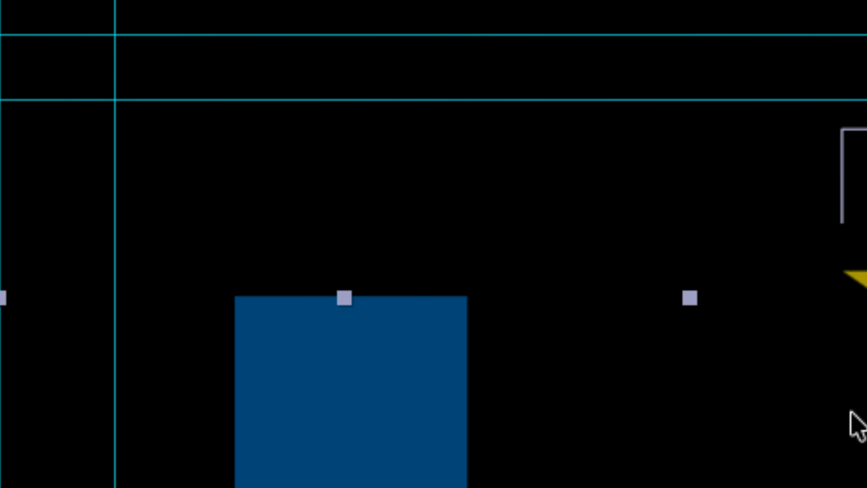
pyautogui.moveTo(399, 417); pyautogui.dragTo(467, 330)
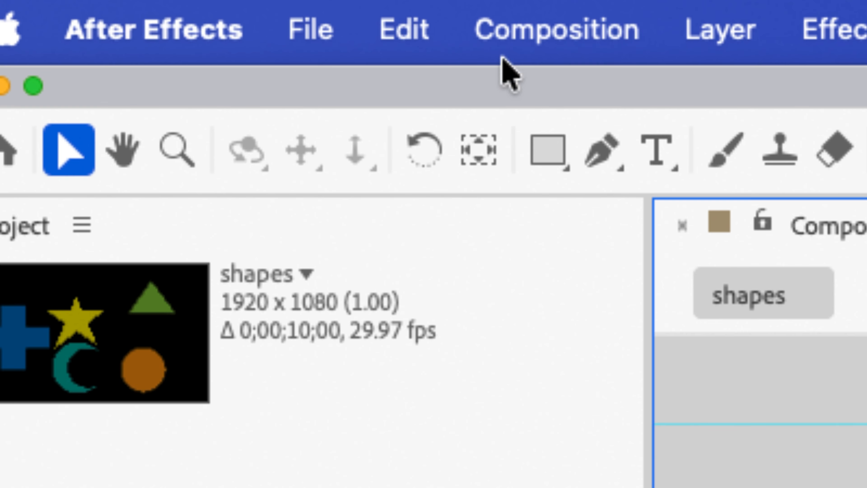
# Step: Try rotating the cross with the Rotation tool, undo it and return to the Selection tool
pyautogui.click(421, 167)
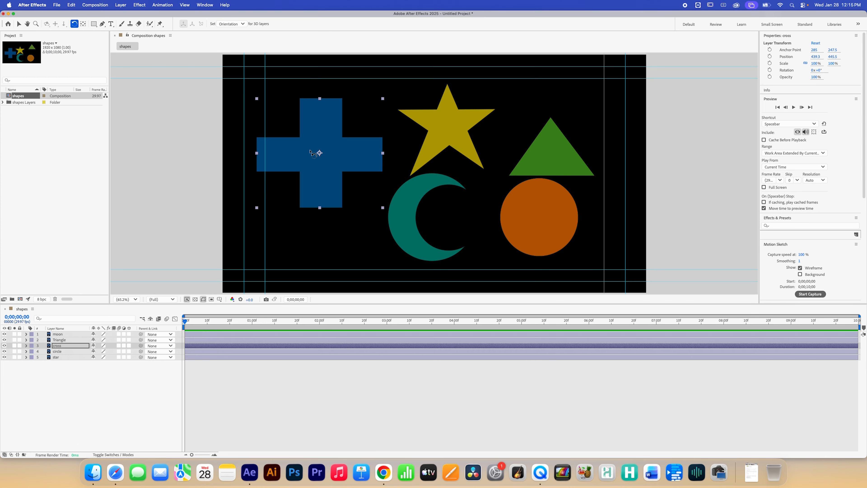
pyautogui.moveTo(362, 157); pyautogui.dragTo(356, 164)
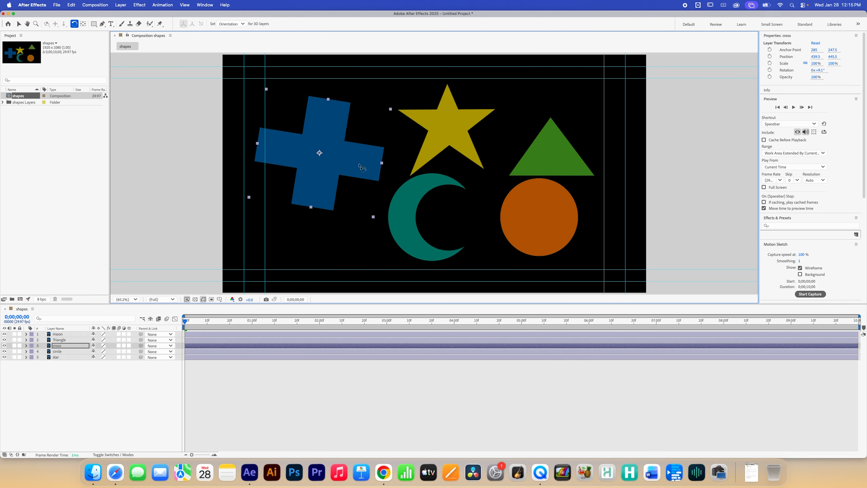
pyautogui.press('super+z')
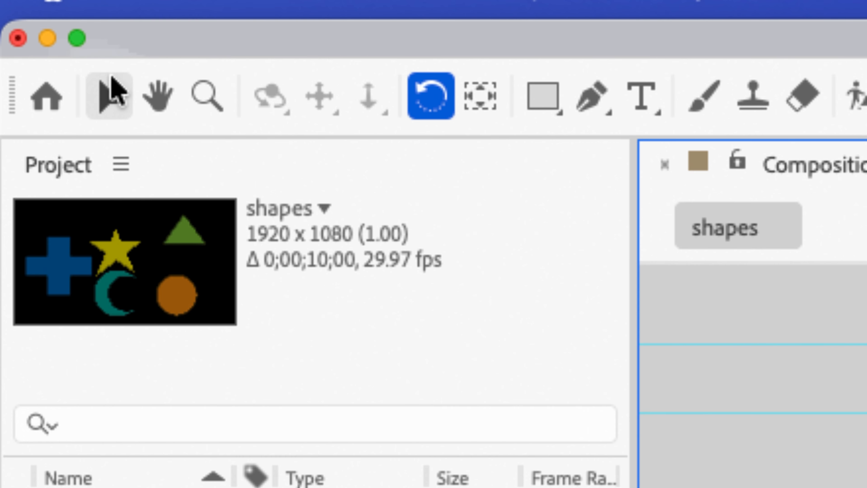
pyautogui.click(19, 24)
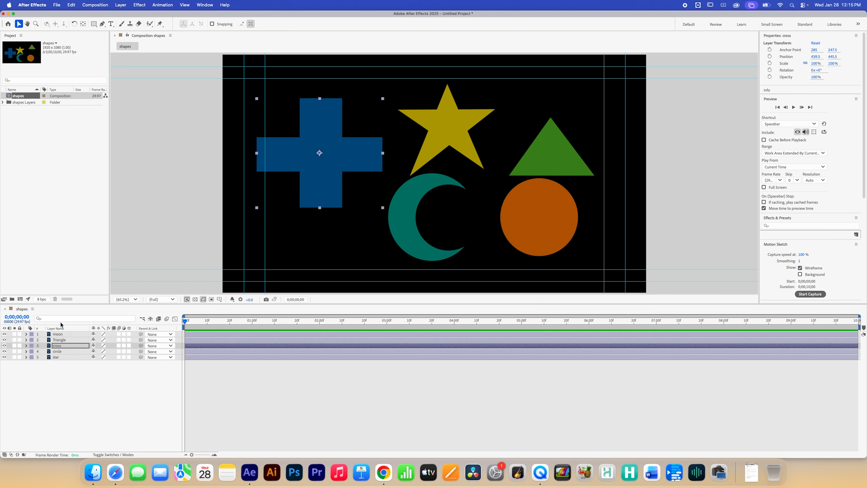
# Step: Move the circle to the left so it sits below the cross
pyautogui.click(69, 372)
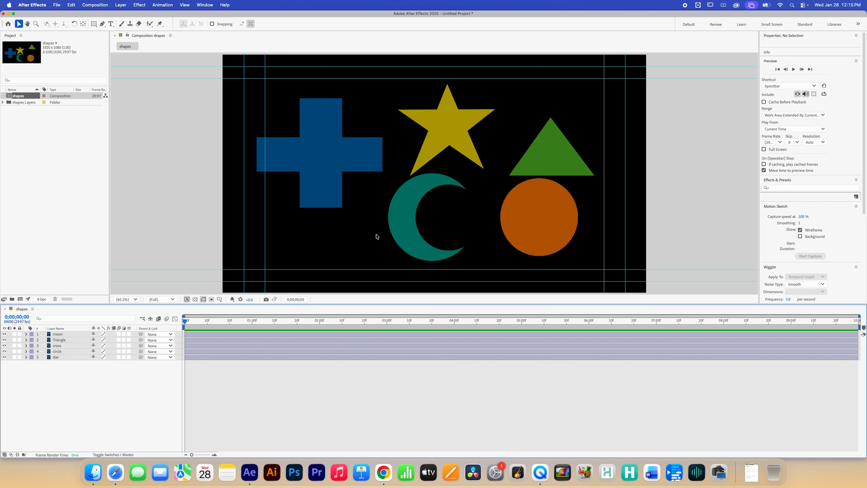
pyautogui.moveTo(523, 232); pyautogui.dragTo(293, 217)
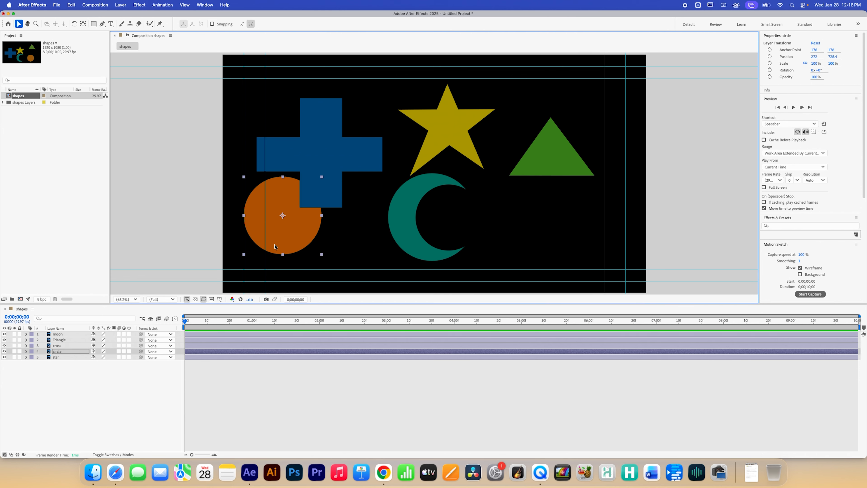
pyautogui.click(673, 251)
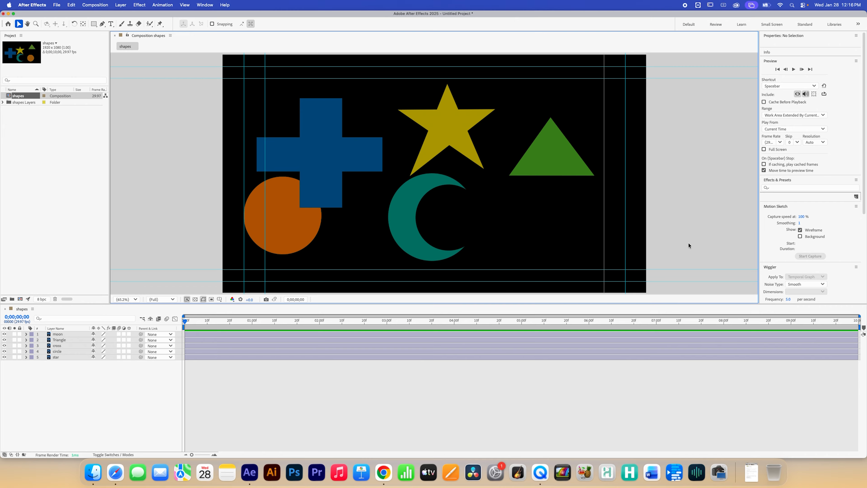
# Step: Hide the composition guides
pyautogui.moveTo(679, 284); pyautogui.dragTo(680, 284)
pyautogui.press('super+semicolon')
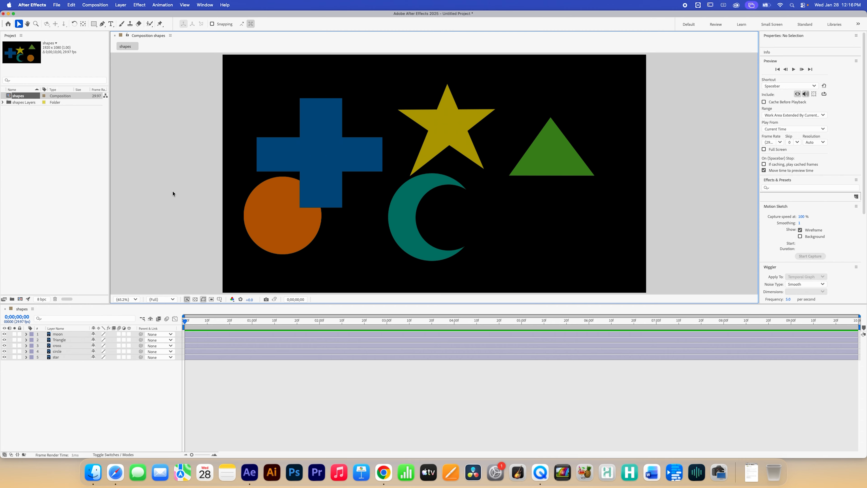
pyautogui.press("'")
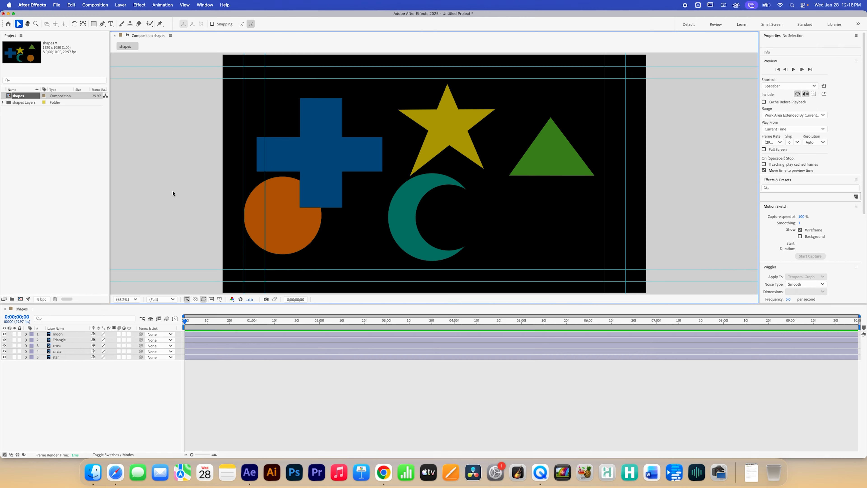
pyautogui.click(185, 5)
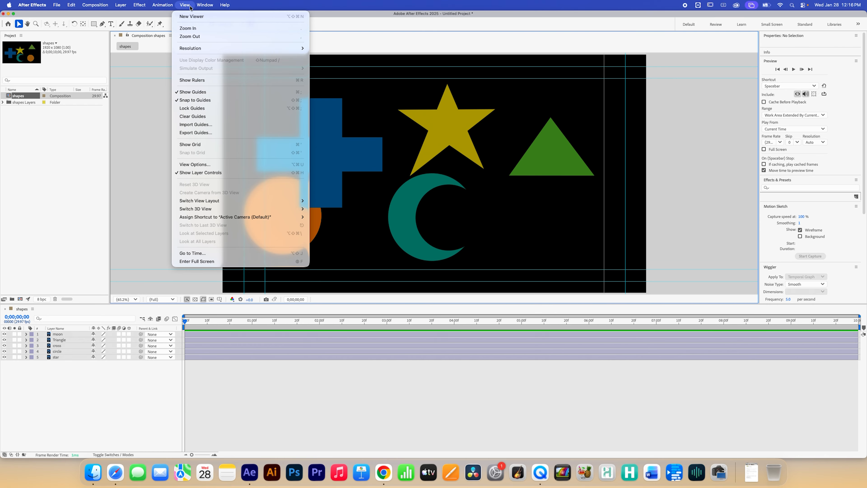
pyautogui.click(187, 92)
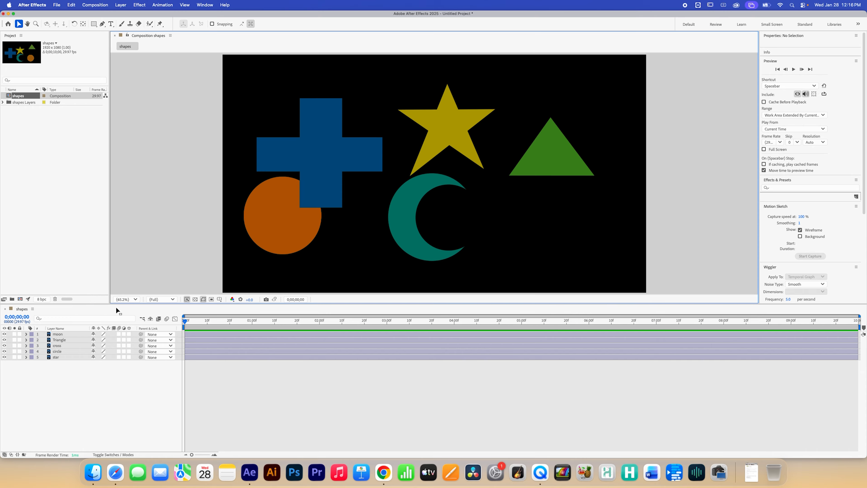
# Step: Nudge the circle and cross slightly to fine-tune their placement
pyautogui.moveTo(250, 233); pyautogui.dragTo(270, 224)
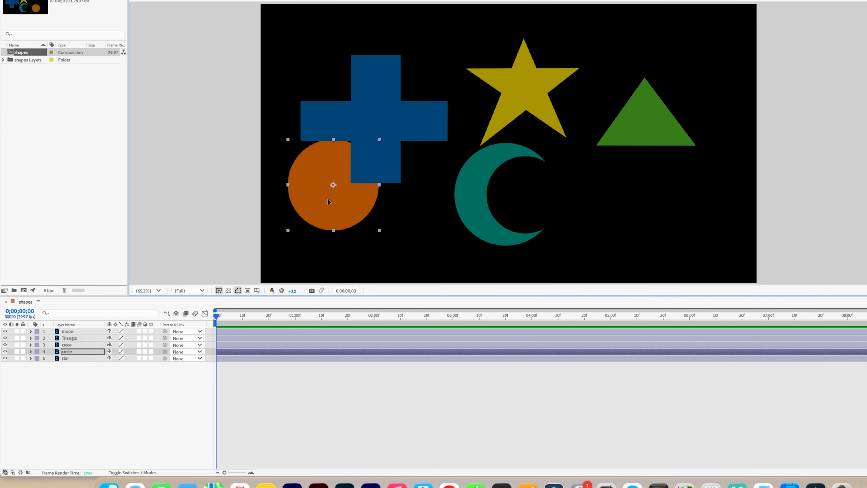
pyautogui.moveTo(328, 198); pyautogui.dragTo(333, 203)
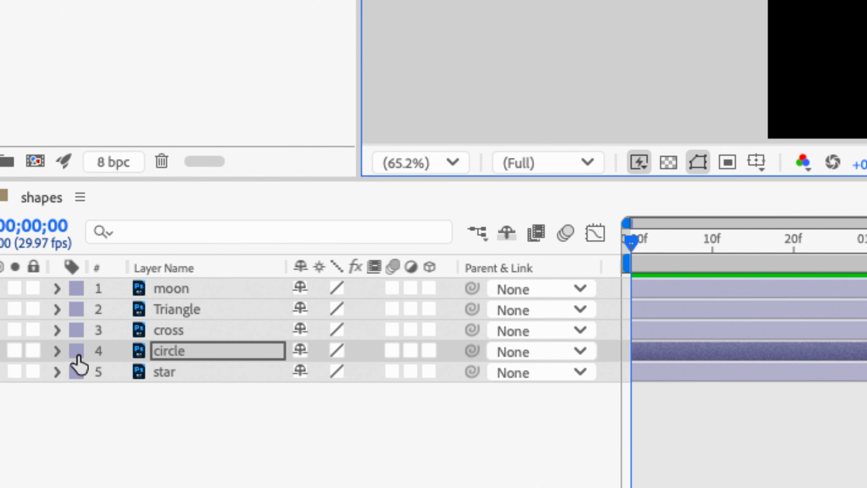
pyautogui.click(190, 356)
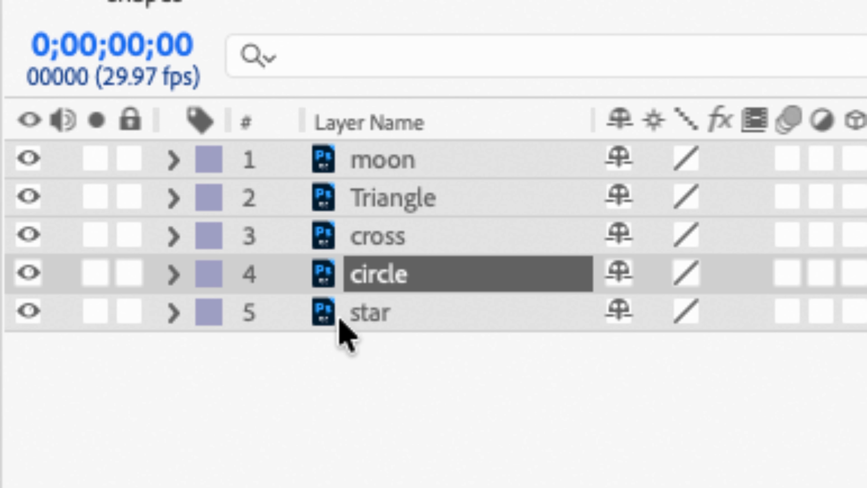
# Step: Select the circle layer, reveal its Transform properties and turn on keyframing for its Position
pyautogui.click(416, 309)
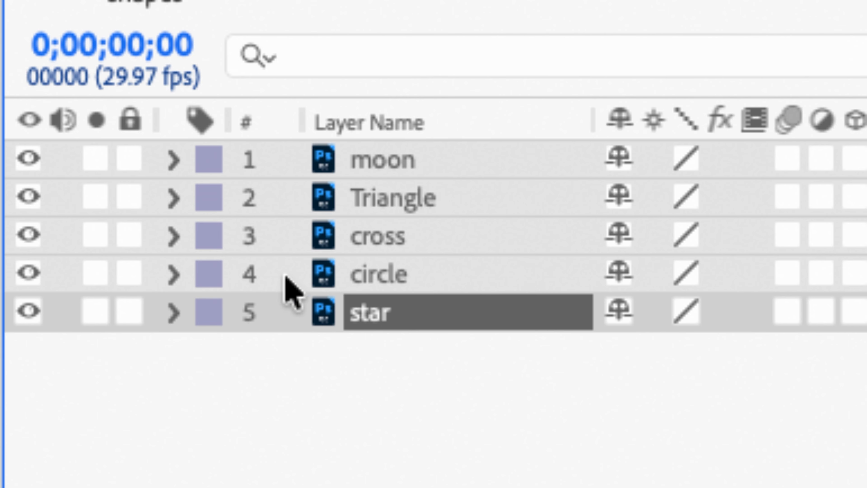
pyautogui.click(405, 279)
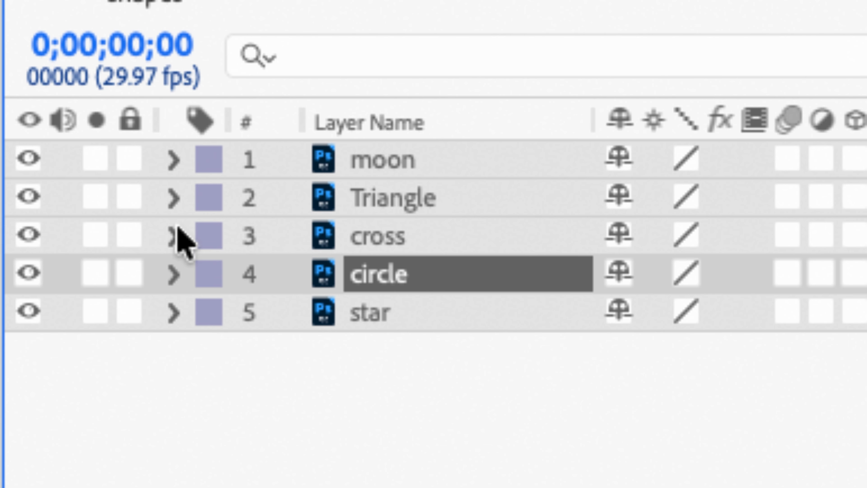
pyautogui.click(174, 275)
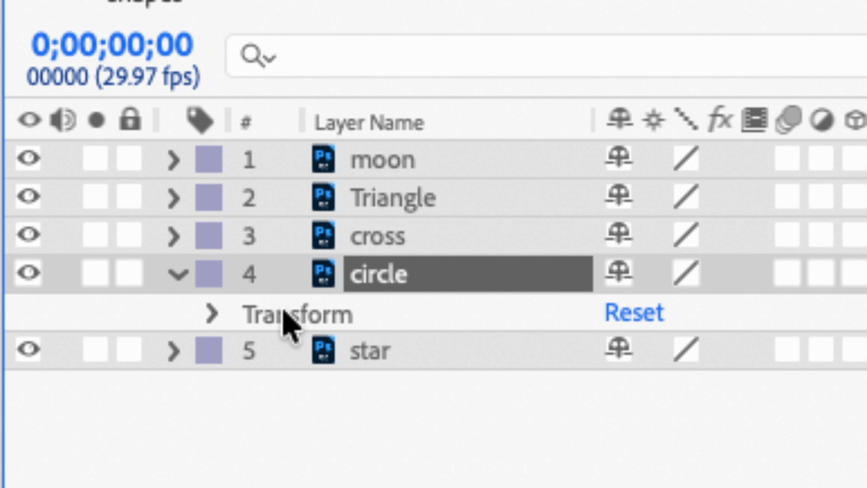
pyautogui.click(210, 315)
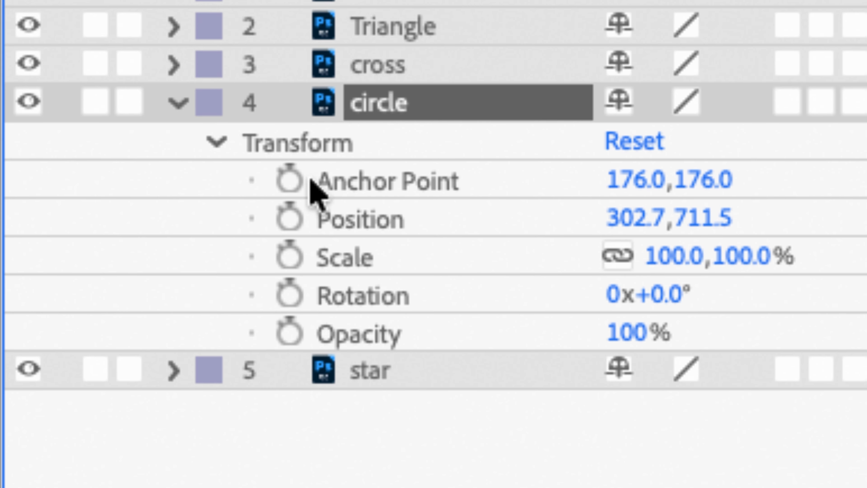
pyautogui.click(372, 183)
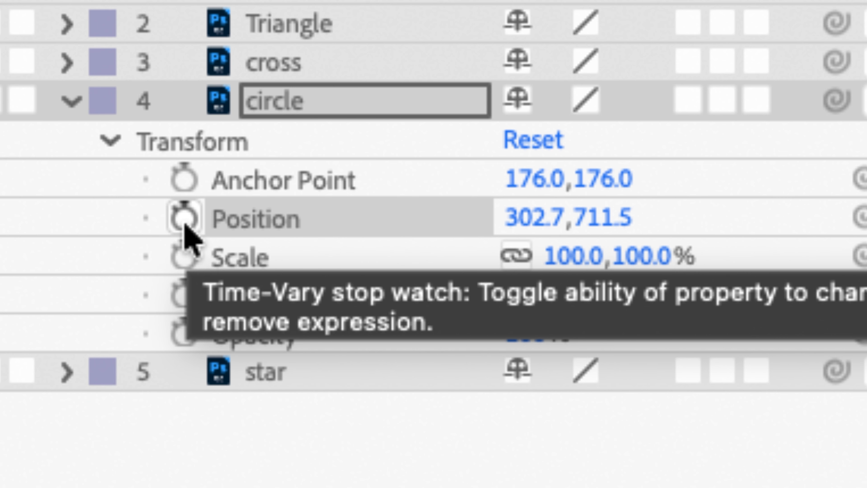
pyautogui.click(187, 225)
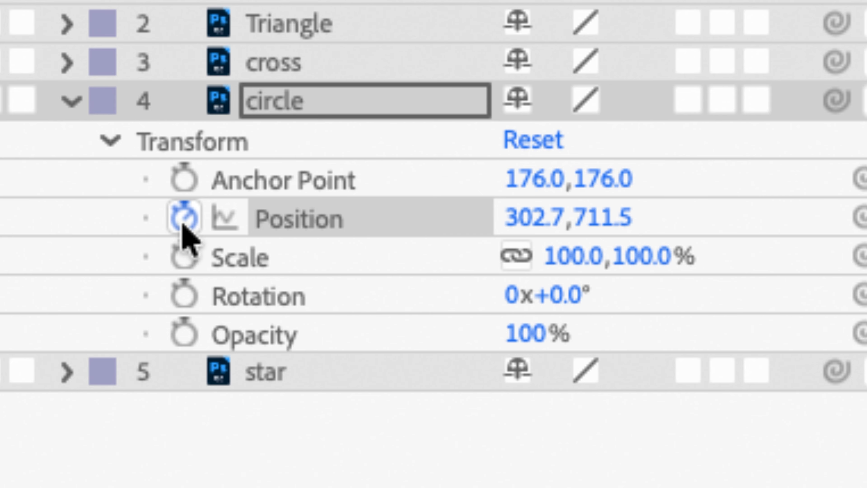
pyautogui.click(182, 224)
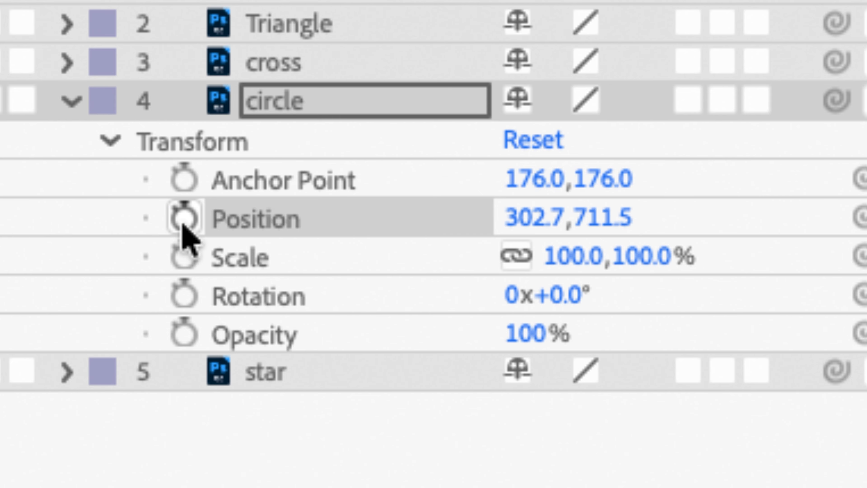
pyautogui.click(184, 225)
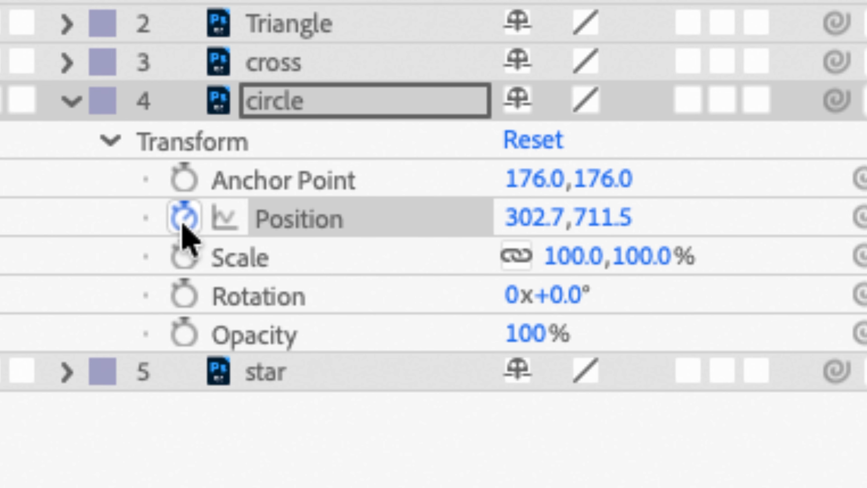
pyautogui.click(185, 226)
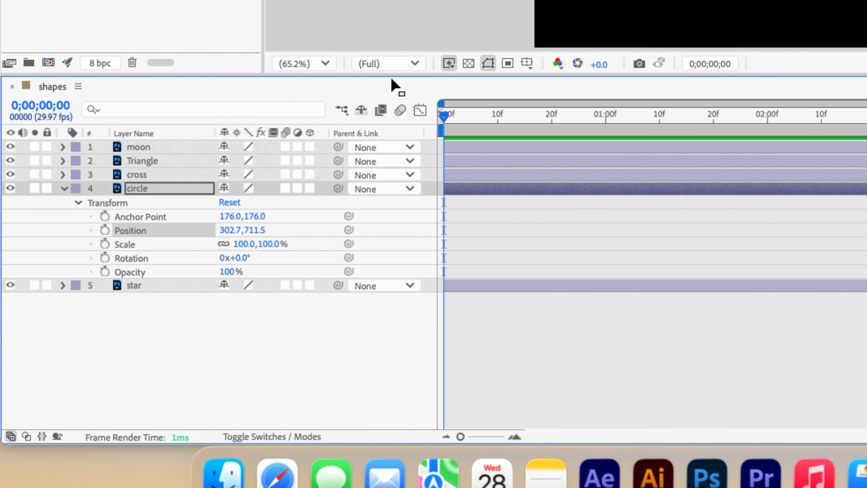
# Step: Reposition the circle at the first keyframe slightly lower and further left
pyautogui.moveTo(443, 116); pyautogui.dragTo(408, 136)
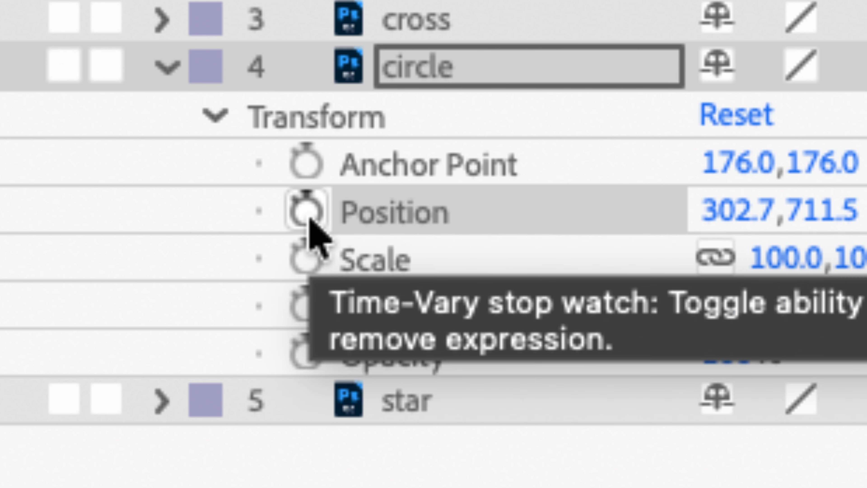
pyautogui.click(217, 222)
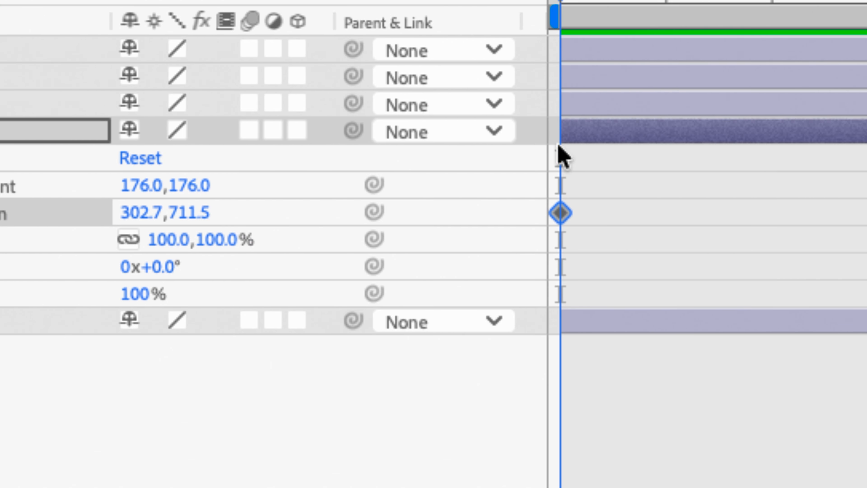
pyautogui.moveTo(562, 217)
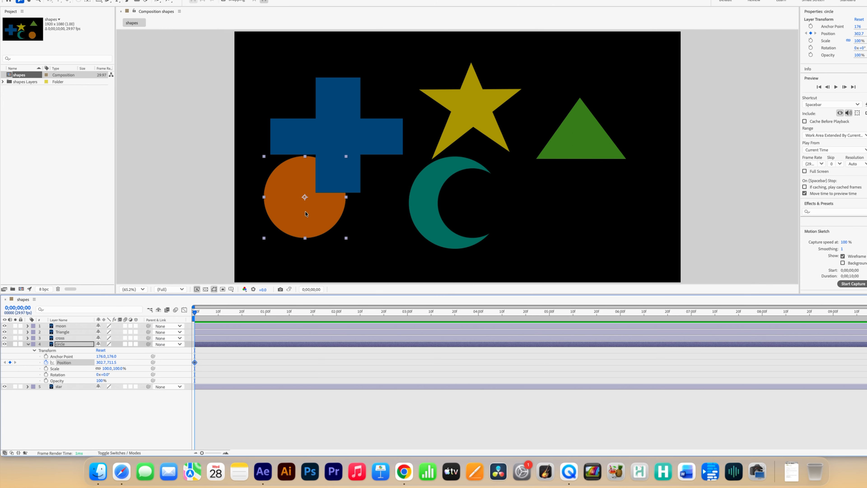
pyautogui.moveTo(306, 214)
pyautogui.mouseDown()
pyautogui.moveTo(297, 219)
pyautogui.moveTo(305, 217)
pyautogui.mouseUp()
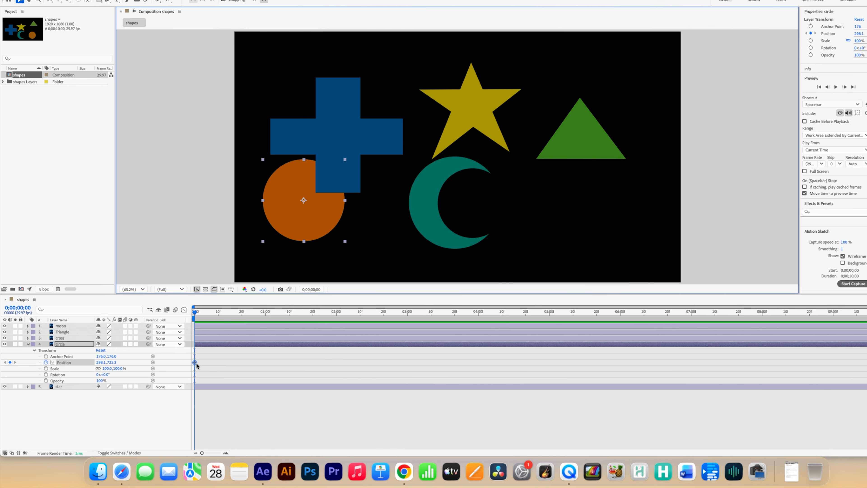
pyautogui.moveTo(309, 199)
pyautogui.mouseDown()
pyautogui.moveTo(307, 211)
pyautogui.moveTo(324, 220)
pyautogui.moveTo(318, 206)
pyautogui.mouseUp()
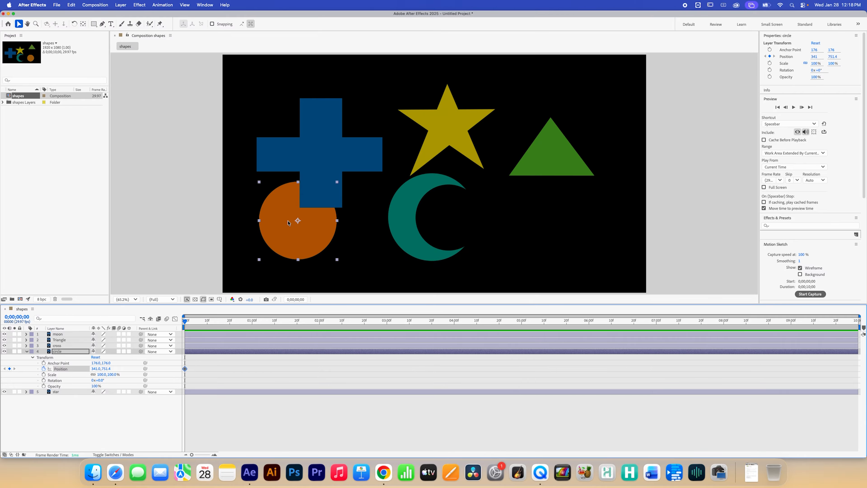
pyautogui.moveTo(301, 229); pyautogui.dragTo(285, 237)
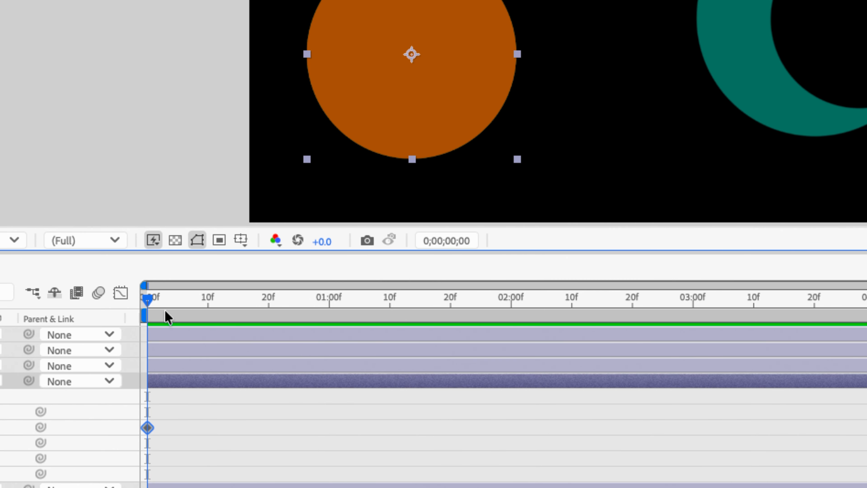
# Step: At 1 second, move the circle to the right under the moon to add a second Position keyframe
pyautogui.moveTo(150, 302); pyautogui.dragTo(332, 329)
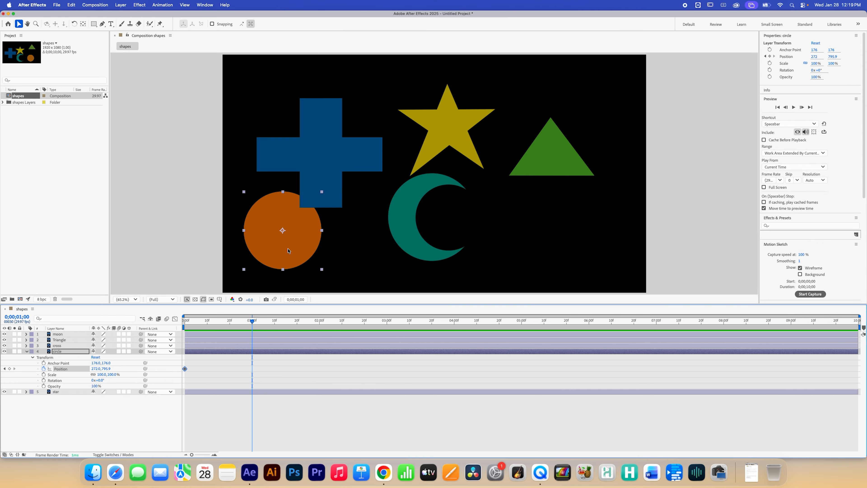
pyautogui.moveTo(288, 250); pyautogui.dragTo(440, 249)
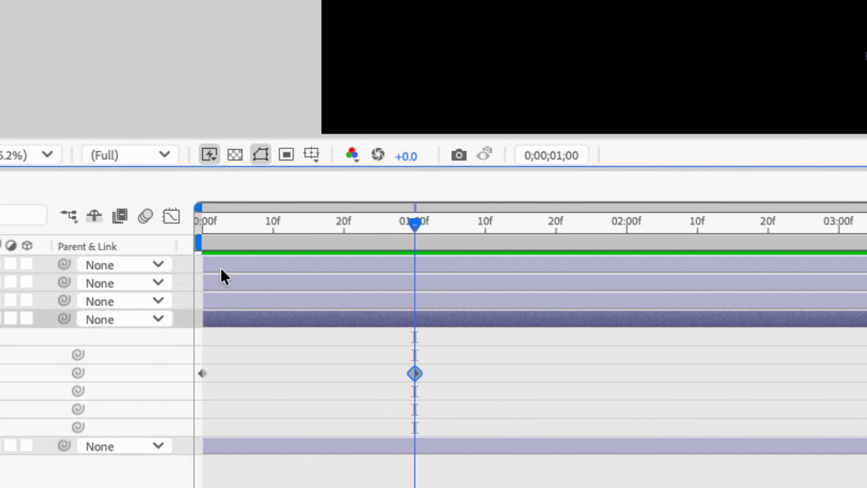
# Step: Return to the start of the timeline and preview the circle's animation
pyautogui.click(204, 226)
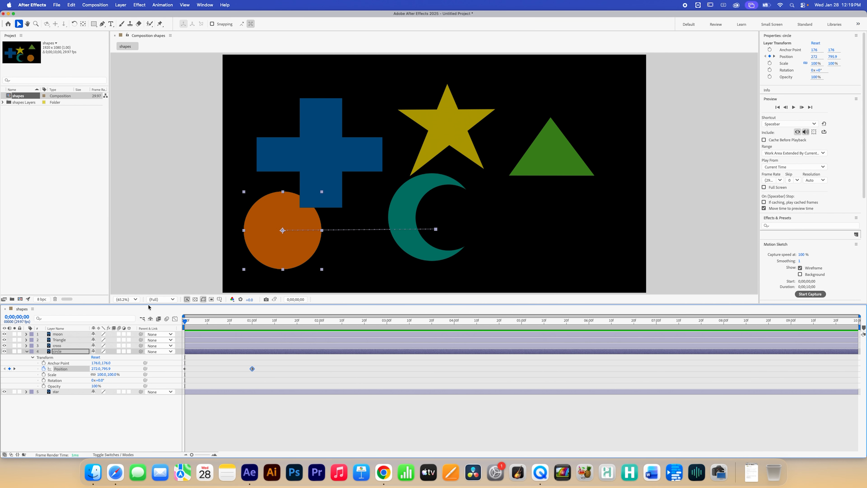
pyautogui.press('space')
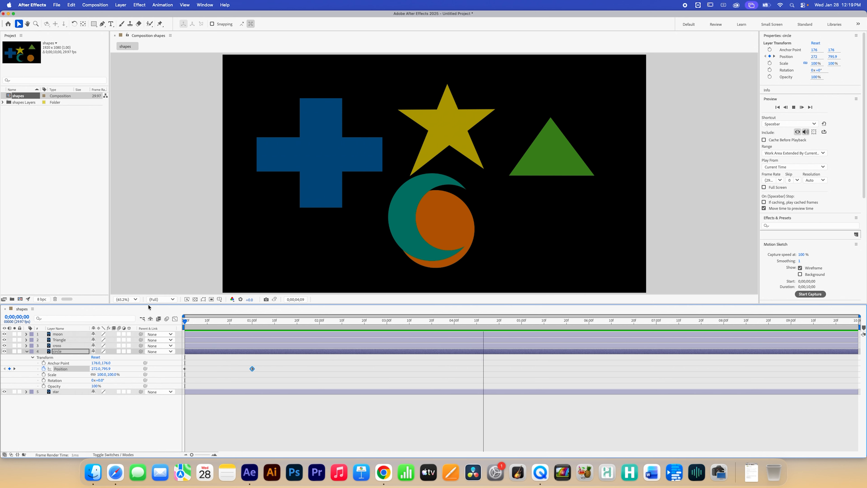
pyautogui.press('space')
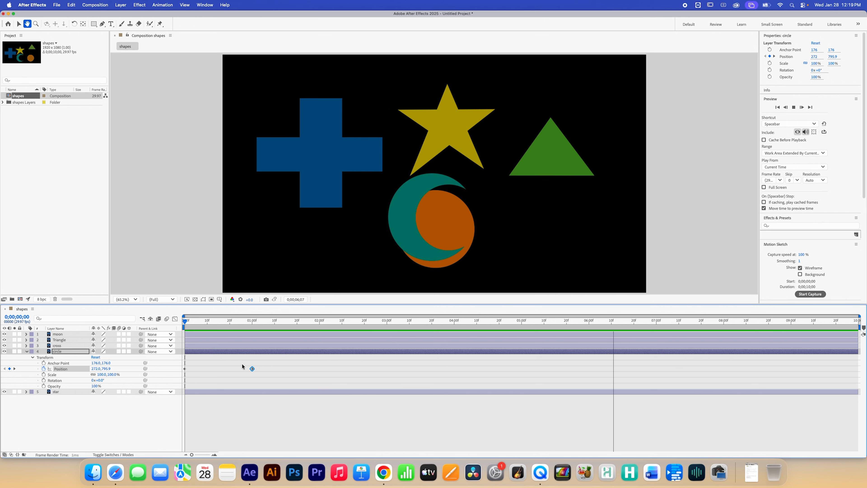
pyautogui.click(251, 378)
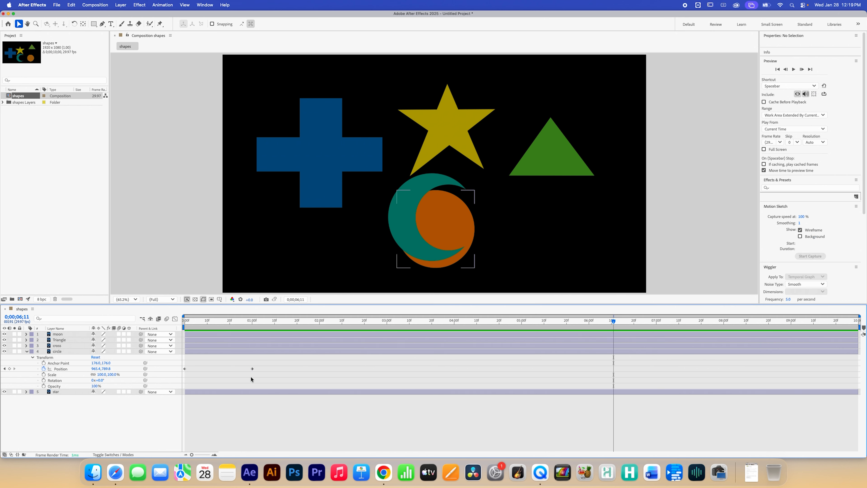
# Step: At about 1 second 15 frames, move the moon up beside the cross and the circle up behind the star
pyautogui.click(252, 325)
pyautogui.moveTo(253, 325); pyautogui.dragTo(270, 333)
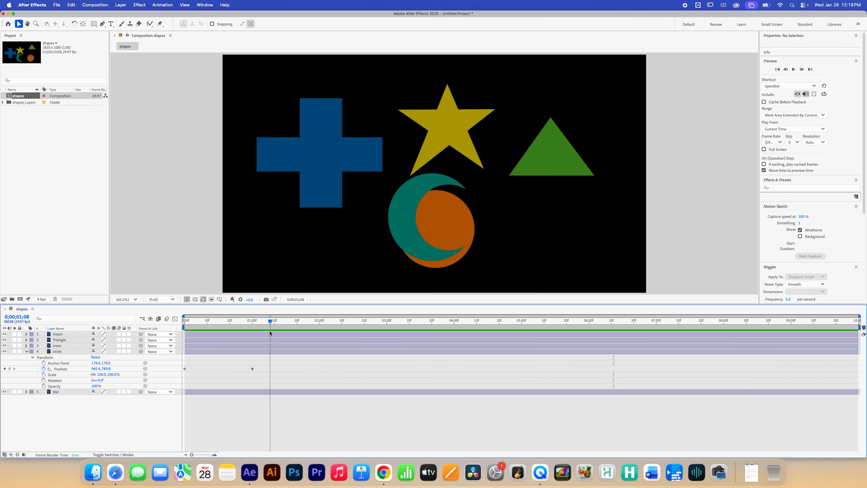
pyautogui.click(265, 340)
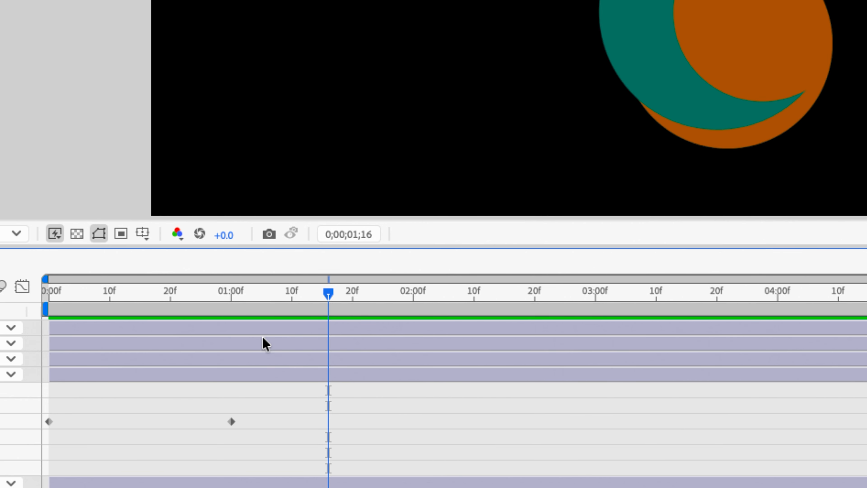
pyautogui.click(324, 294)
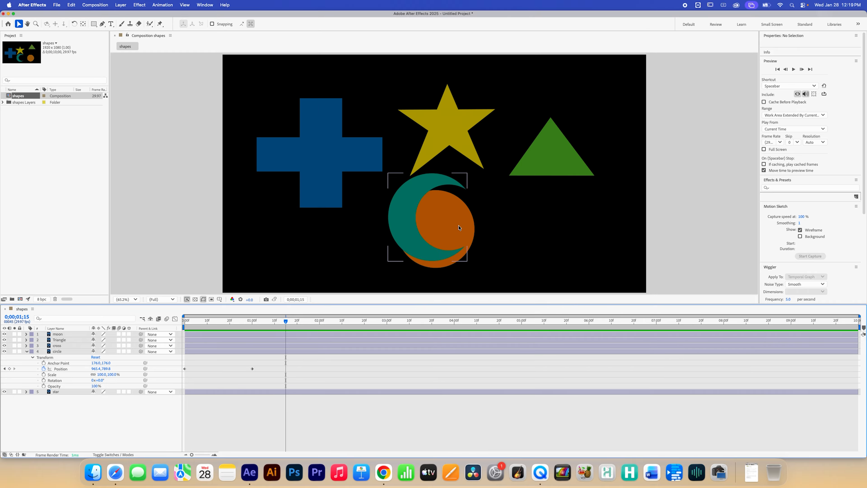
pyautogui.click(448, 227)
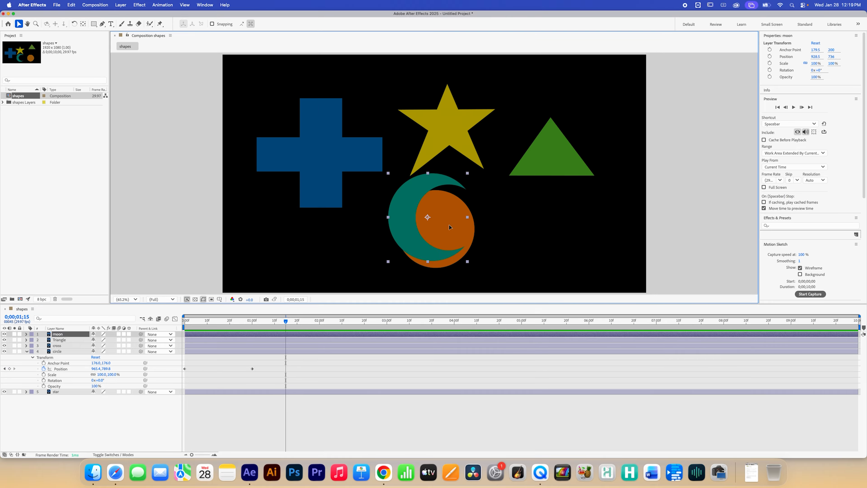
pyautogui.moveTo(448, 226); pyautogui.dragTo(396, 147)
pyautogui.moveTo(458, 244); pyautogui.dragTo(458, 132)
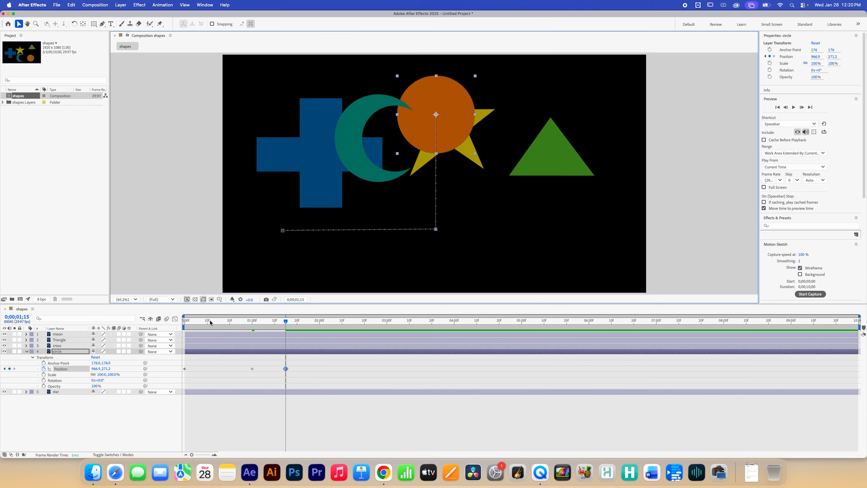
# Step: Jump back to the beginning and play the animation to check the motion
pyautogui.press('Home')
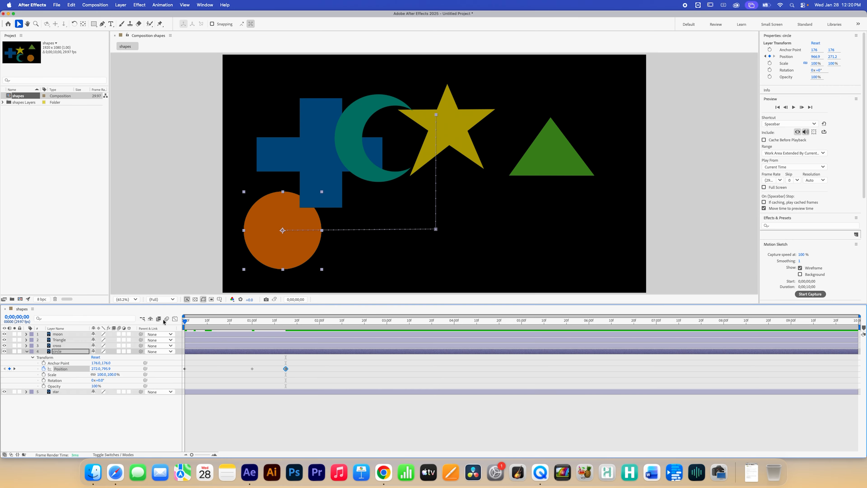
pyautogui.press('space')
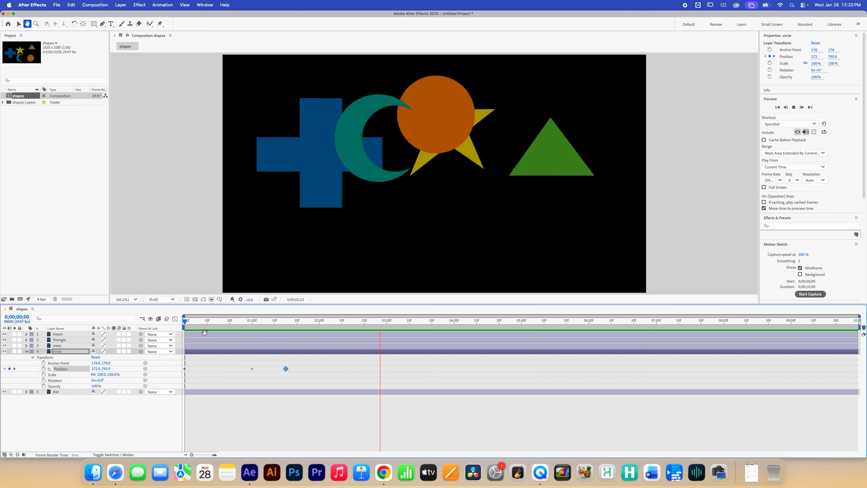
pyautogui.press('space')
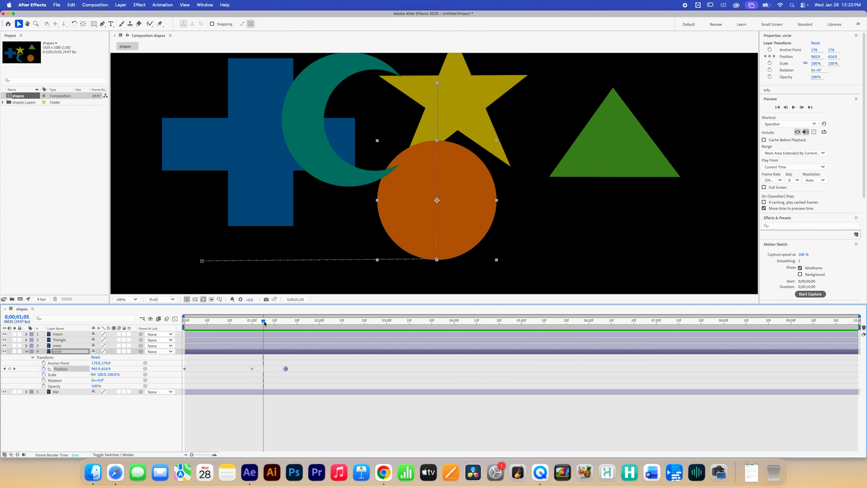
# Step: Add circle Position keyframes moving it right at about 1 second 29 frames and down at about 2 seconds 13 frames
pyautogui.moveTo(263, 322); pyautogui.dragTo(317, 323)
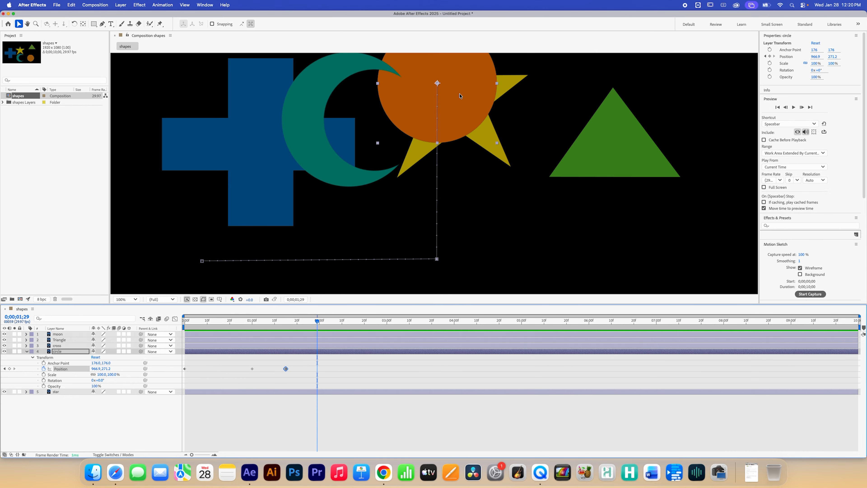
pyautogui.moveTo(460, 96); pyautogui.dragTo(565, 95)
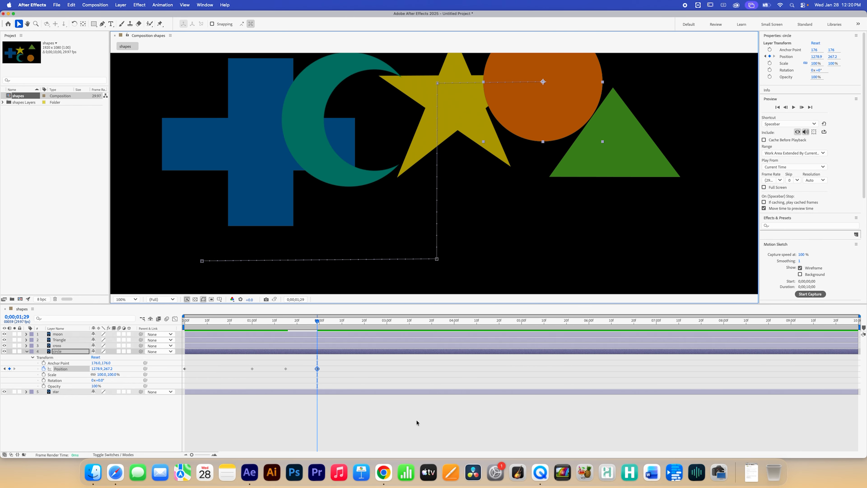
pyautogui.moveTo(317, 321); pyautogui.dragTo(348, 323)
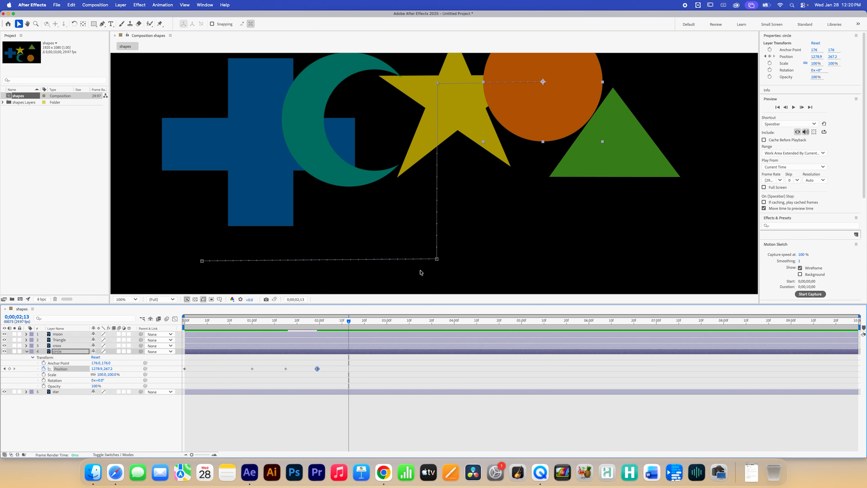
pyautogui.moveTo(550, 128); pyautogui.dragTo(545, 240)
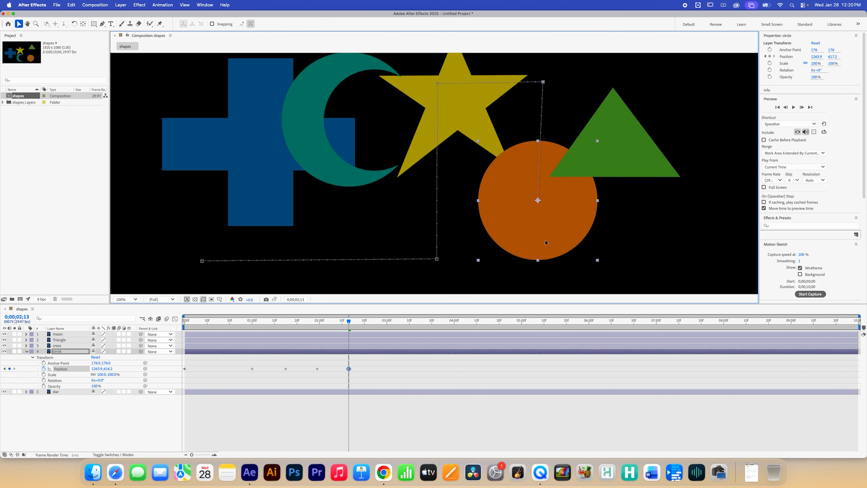
# Step: At about 2 seconds 19 frames, move the circle far left, then drag that keyframe later to about 3 seconds 5 frames
pyautogui.click(364, 322)
pyautogui.moveTo(538, 223); pyautogui.dragTo(261, 229)
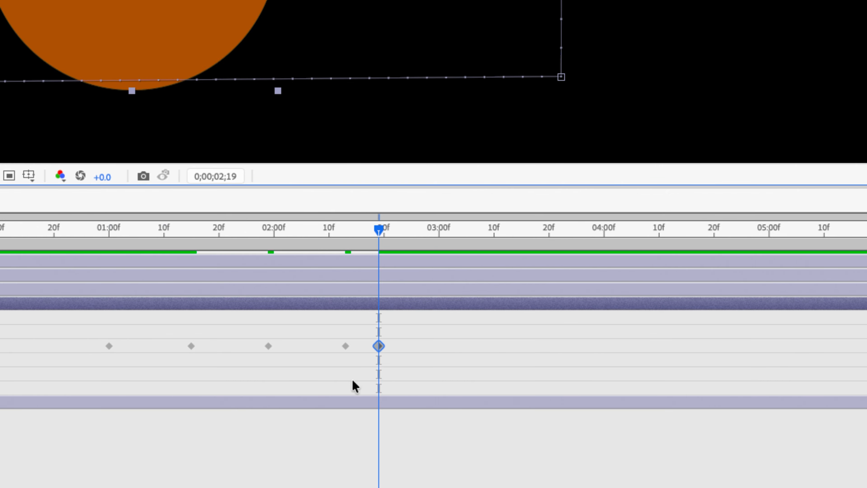
pyautogui.moveTo(383, 345); pyautogui.dragTo(471, 346)
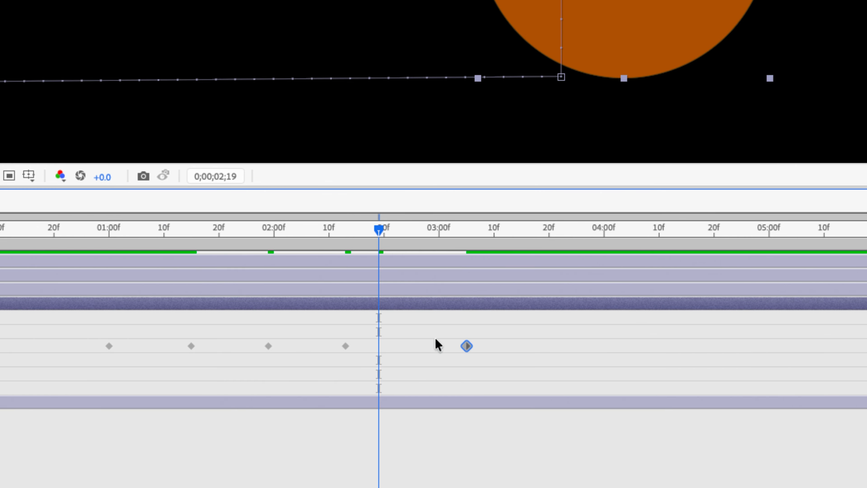
# Step: Drag the circle's Position keyframe near 2 seconds 13 frames slightly later and play the animation
pyautogui.moveTo(346, 346); pyautogui.dragTo(362, 346)
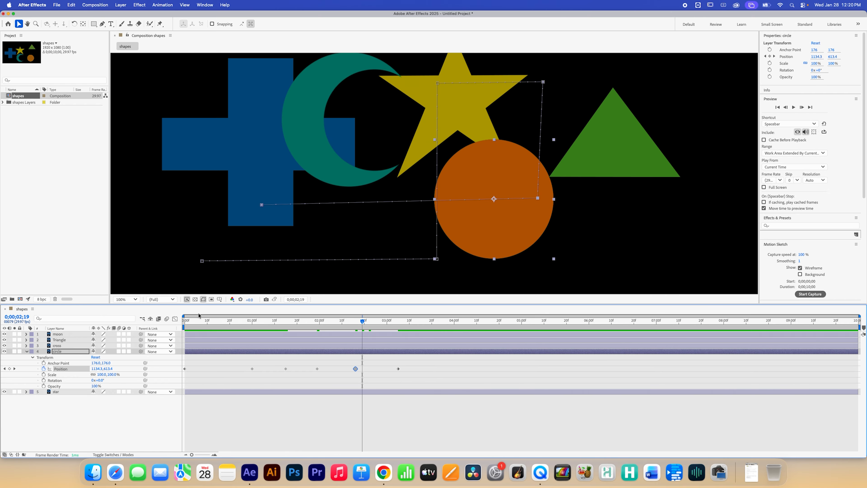
pyautogui.press('space')
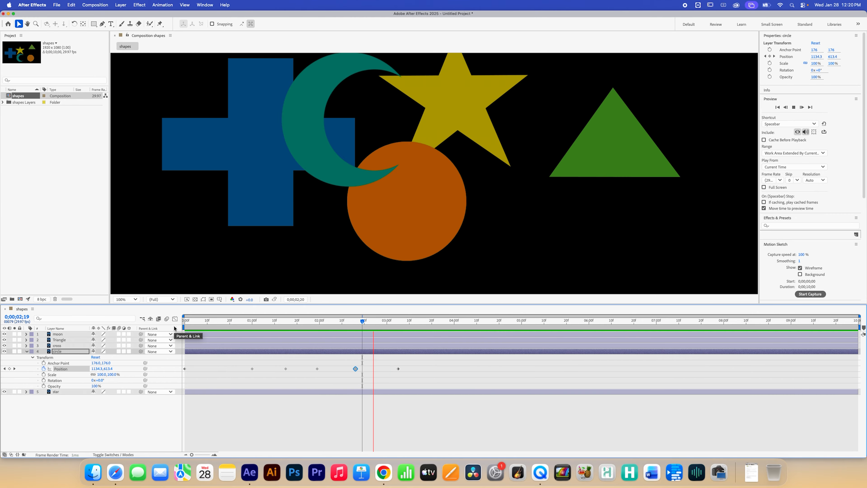
pyautogui.press('space')
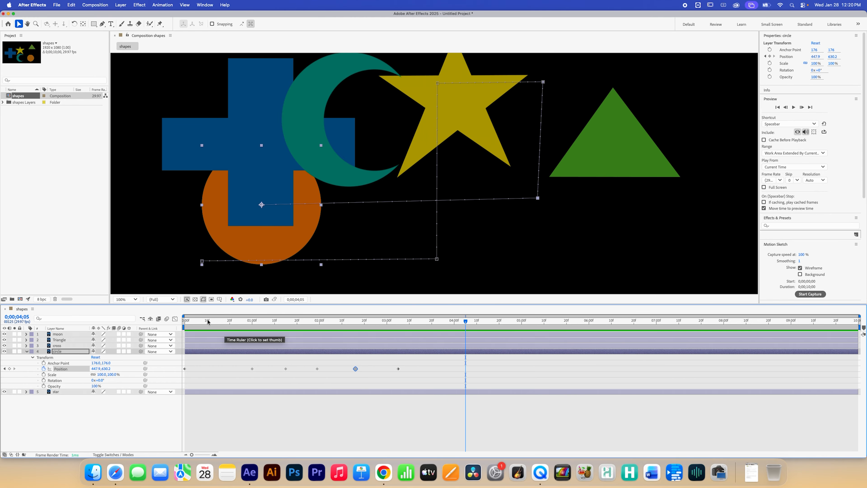
# Step: Move the circle's Position keyframe at 1 second later to about 1 second 9 frames
pyautogui.moveTo(207, 321); pyautogui.dragTo(315, 349)
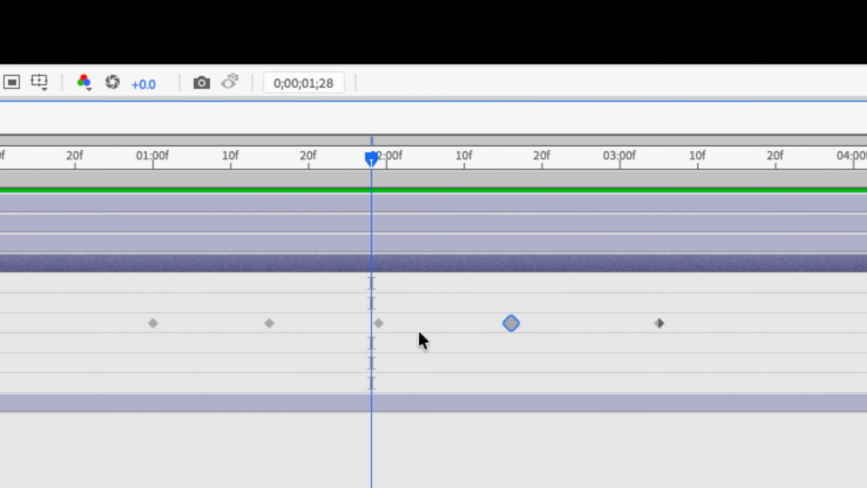
pyautogui.click(317, 369)
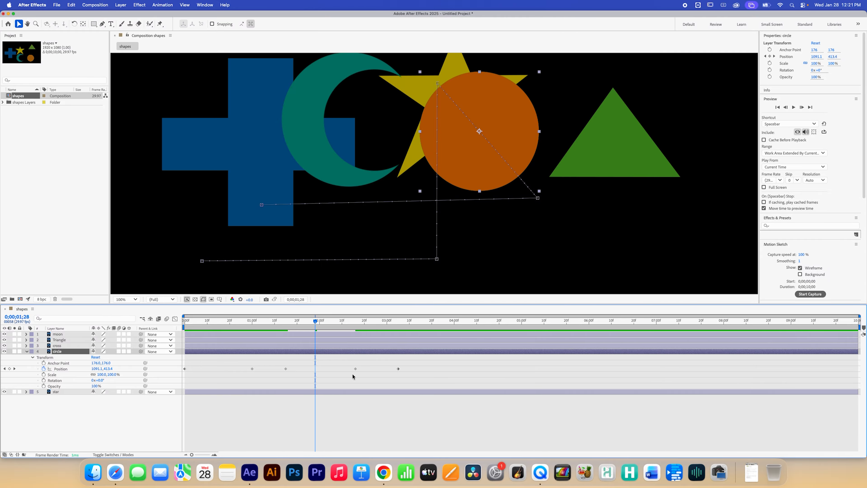
pyautogui.click(235, 369)
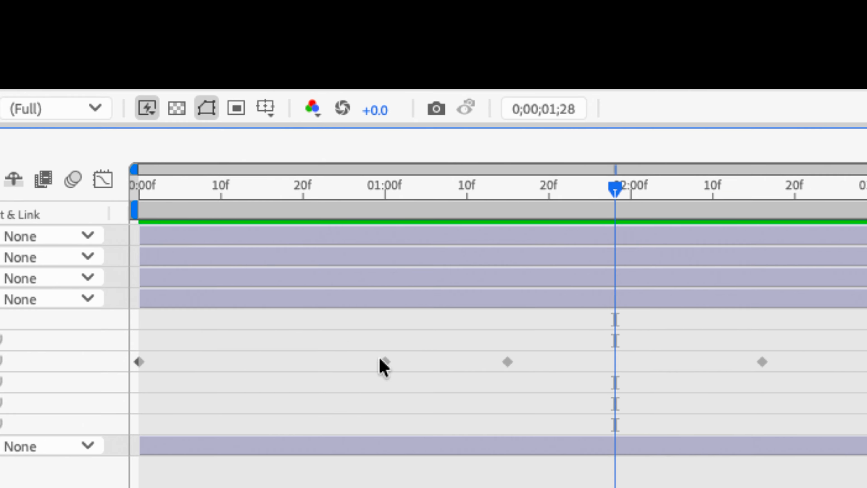
pyautogui.moveTo(342, 364); pyautogui.dragTo(454, 366)
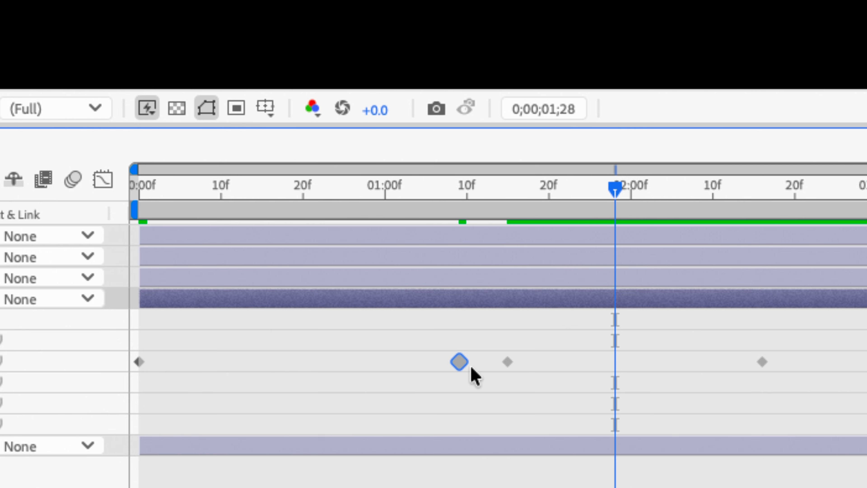
# Step: At the start of the timeline, turn on keyframing for the circle's Rotation
pyautogui.moveTo(457, 368)
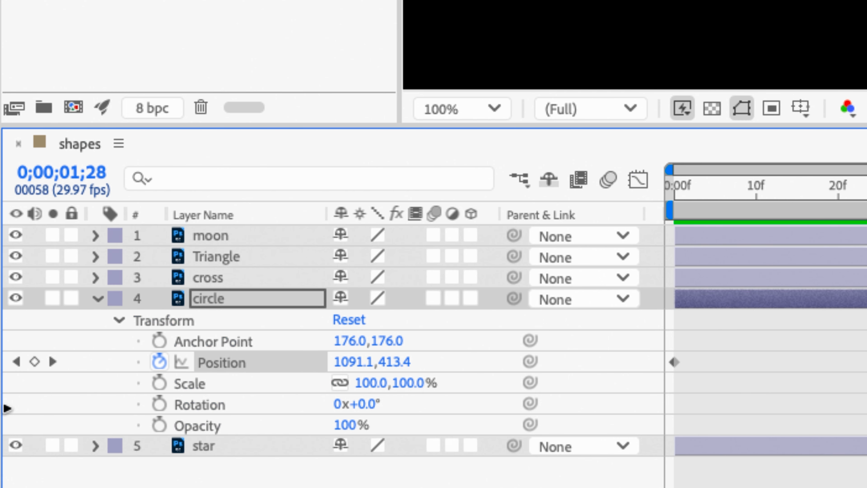
pyautogui.click(71, 407)
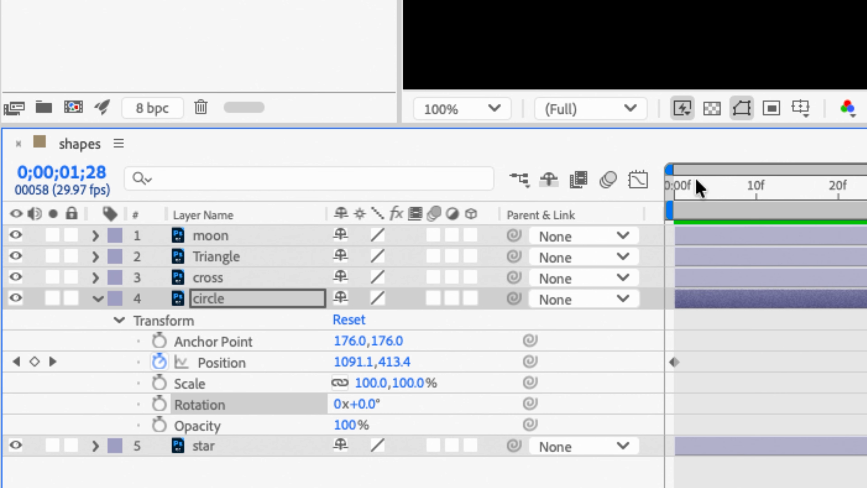
pyautogui.click(699, 190)
pyautogui.moveTo(700, 194); pyautogui.dragTo(674, 195)
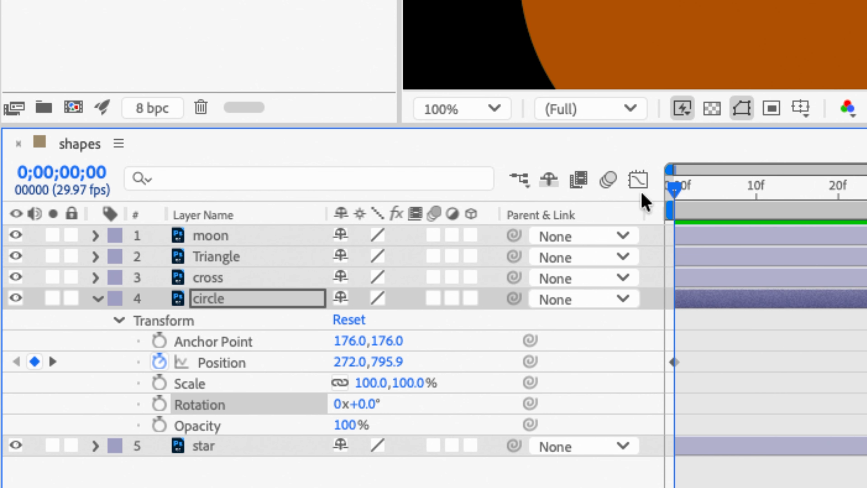
pyautogui.click(160, 405)
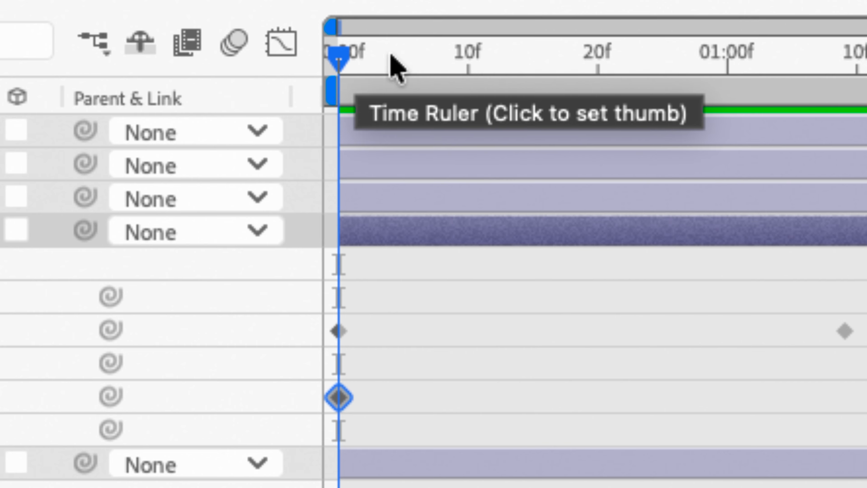
# Step: At about 20 frames, stretch the circle into an oval and rotate it to 1x+105.4° with the Rotation tool
pyautogui.moveTo(342, 56); pyautogui.dragTo(602, 78)
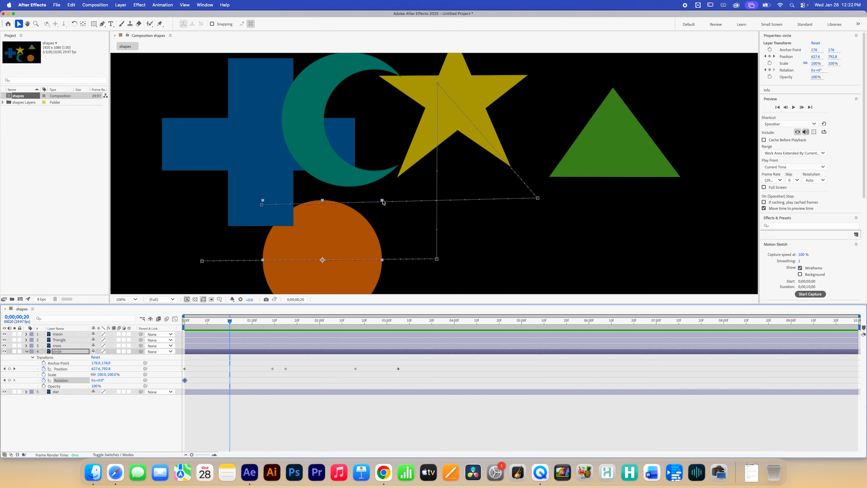
pyautogui.moveTo(383, 202); pyautogui.dragTo(375, 194)
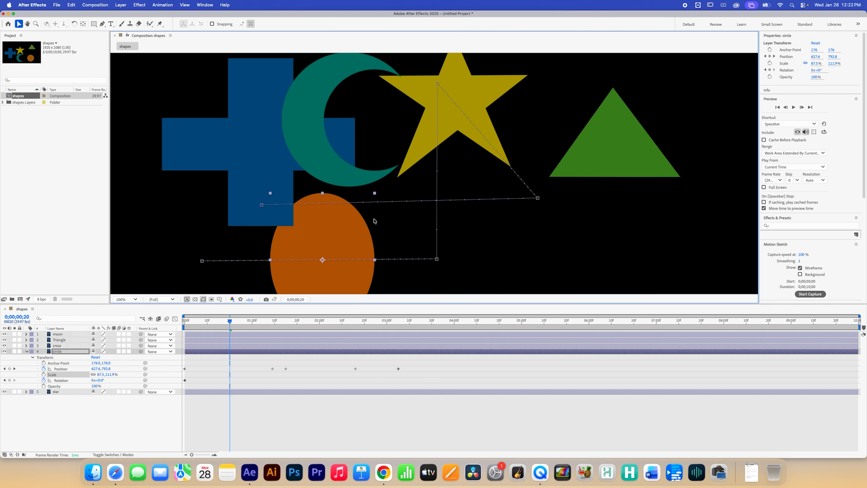
pyautogui.click(76, 23)
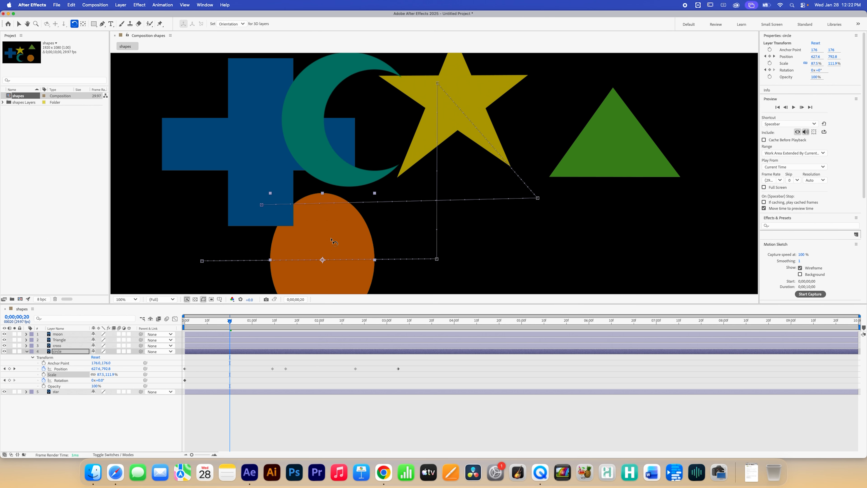
pyautogui.moveTo(330, 241); pyautogui.dragTo(366, 271)
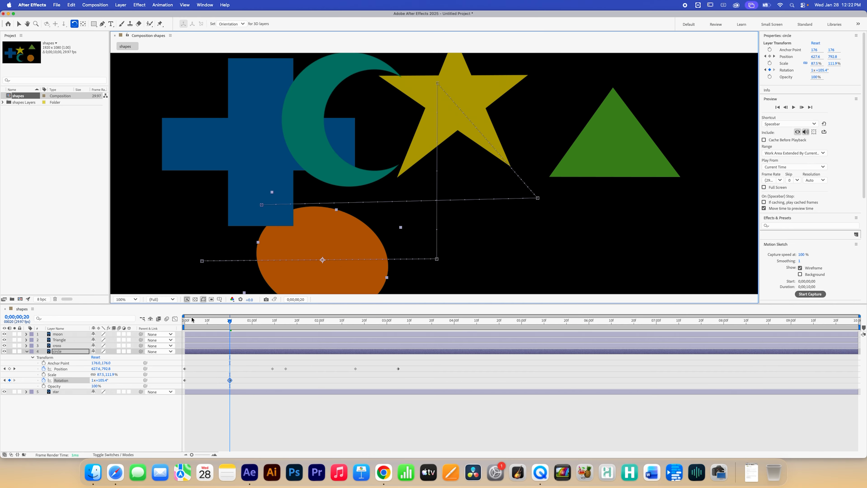
# Step: At about 1 second 5 frames, rotate the circle further to 1x+305.8°
pyautogui.moveTo(192, 320); pyautogui.dragTo(185, 336)
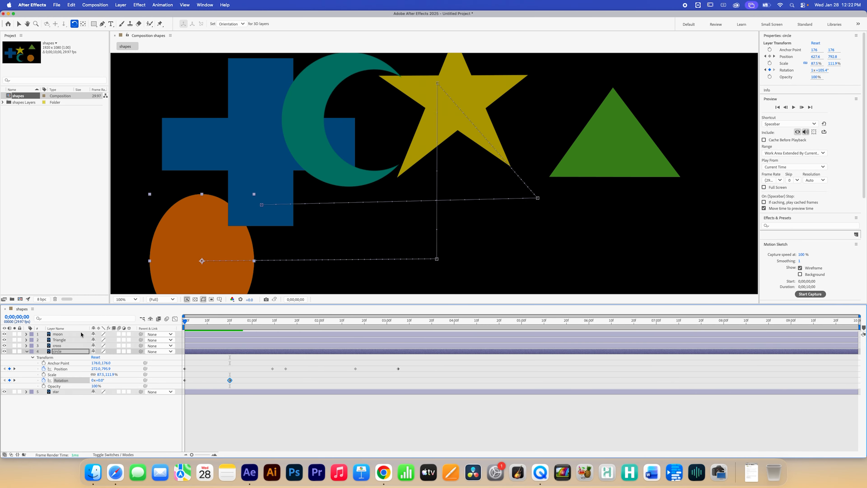
pyautogui.click(257, 322)
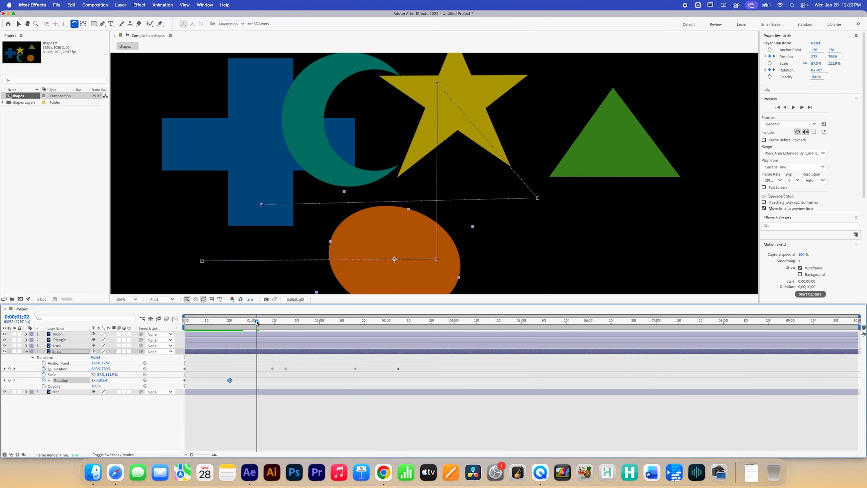
pyautogui.moveTo(256, 322); pyautogui.dragTo(265, 323)
pyautogui.moveTo(370, 220); pyautogui.dragTo(438, 308)
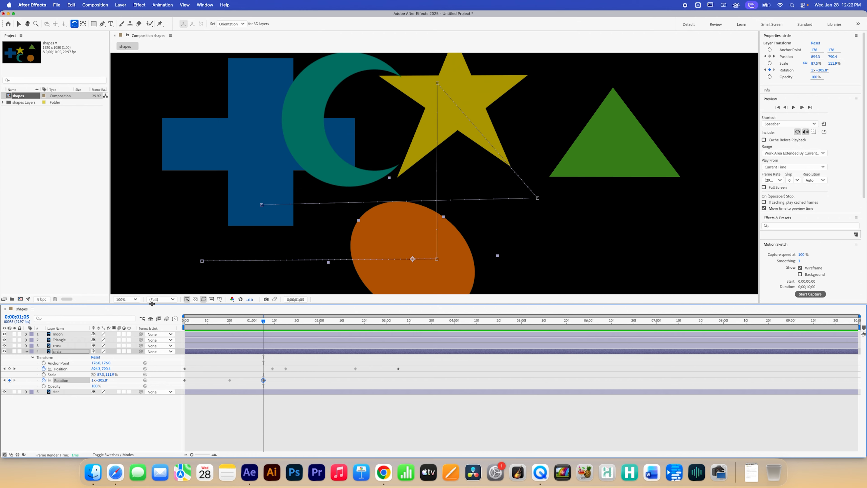
# Step: At 1 second, turn on keyframing for the circle's Scale
pyautogui.click(51, 375)
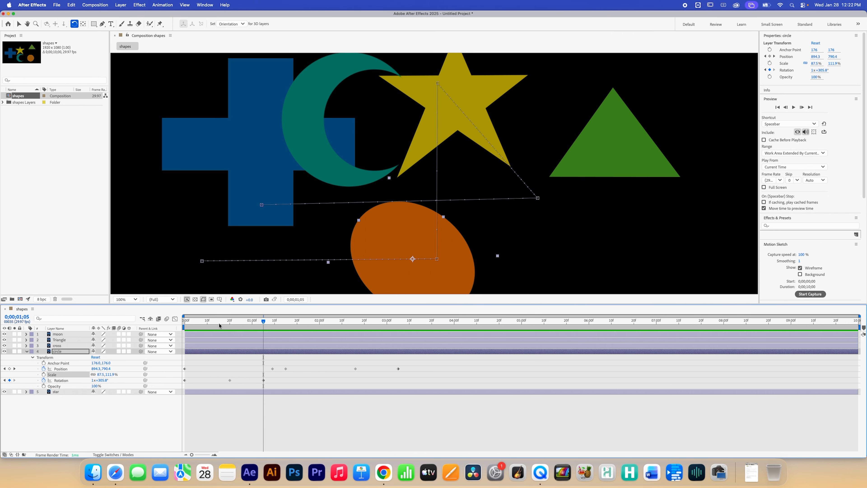
pyautogui.moveTo(263, 321); pyautogui.dragTo(185, 321)
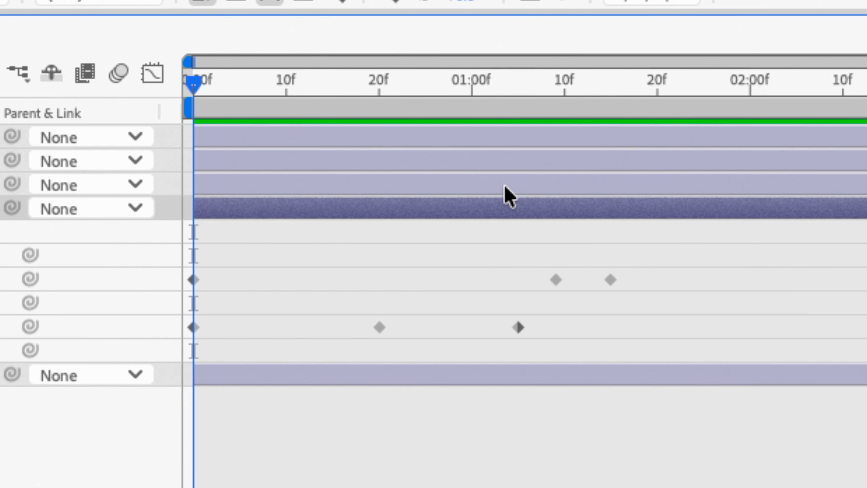
pyautogui.click(472, 89)
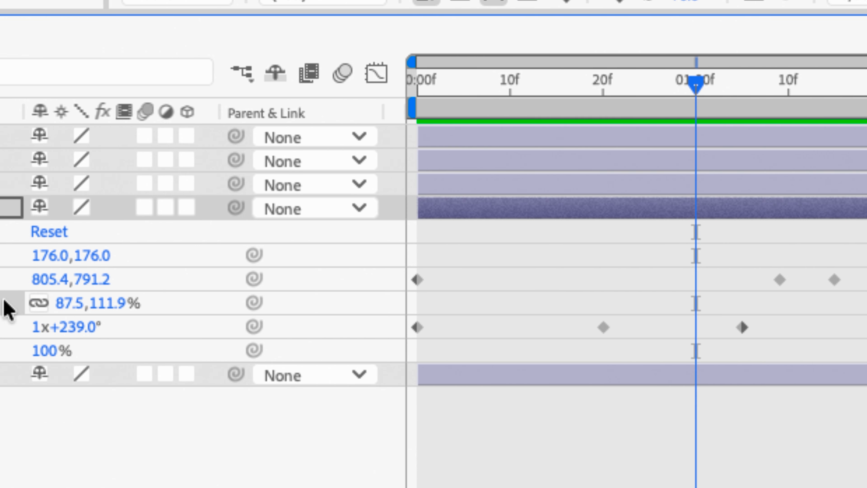
pyautogui.moveTo(695, 86)
pyautogui.mouseDown()
pyautogui.moveTo(681, 87)
pyautogui.moveTo(695, 93)
pyautogui.mouseUp()
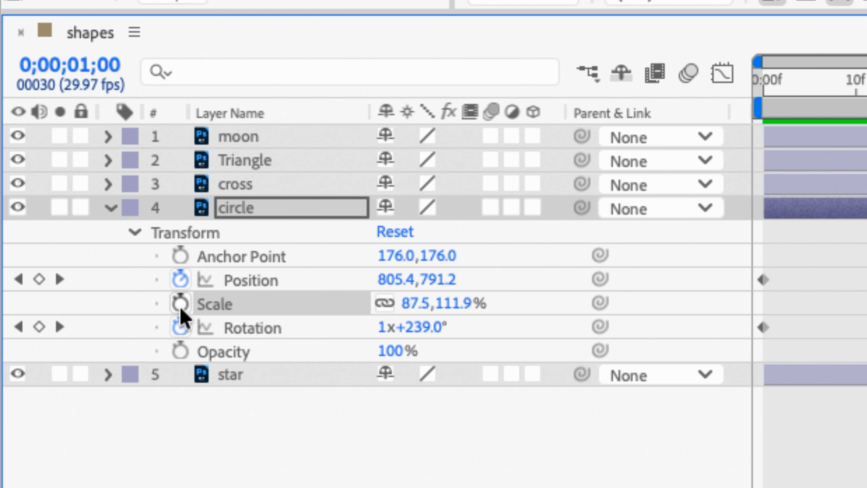
pyautogui.click(180, 303)
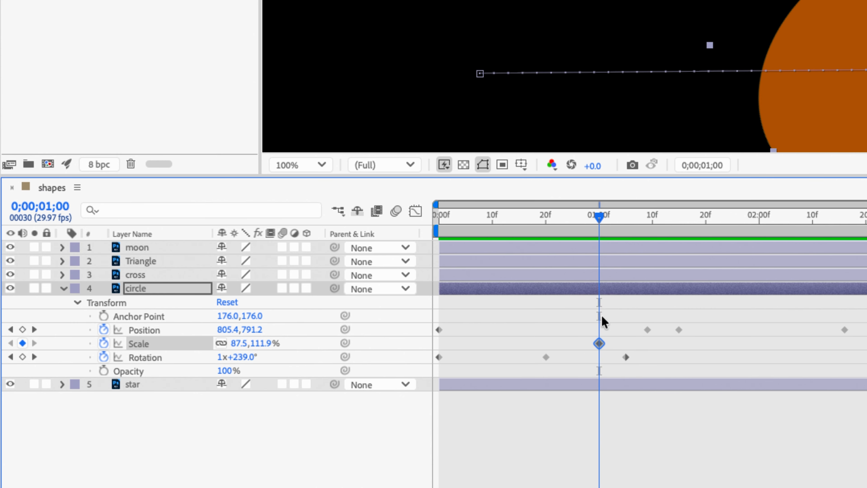
# Step: At 2 seconds, scale the circle down to about 35% with the Selection tool
pyautogui.moveTo(599, 218); pyautogui.dragTo(860, 260)
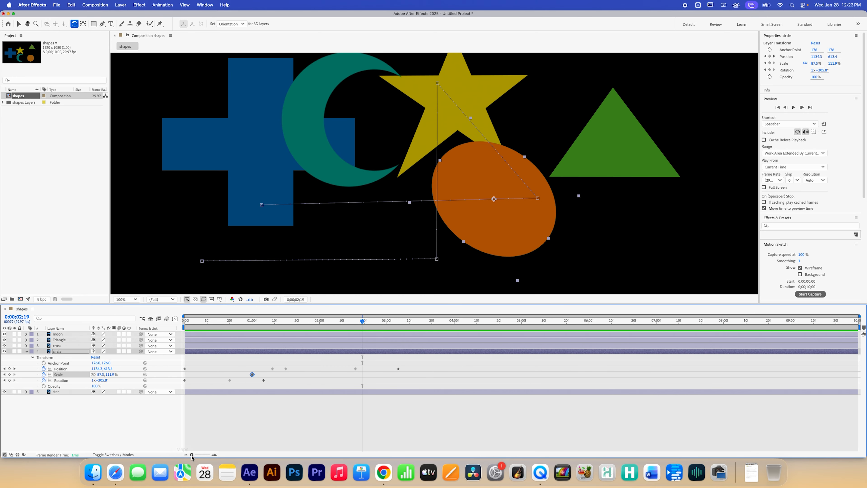
pyautogui.moveTo(192, 454); pyautogui.dragTo(199, 456)
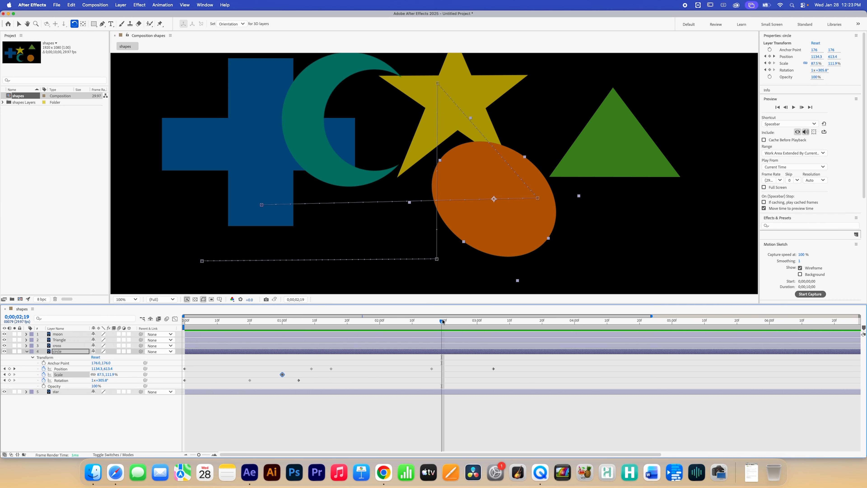
pyautogui.moveTo(442, 322); pyautogui.dragTo(378, 325)
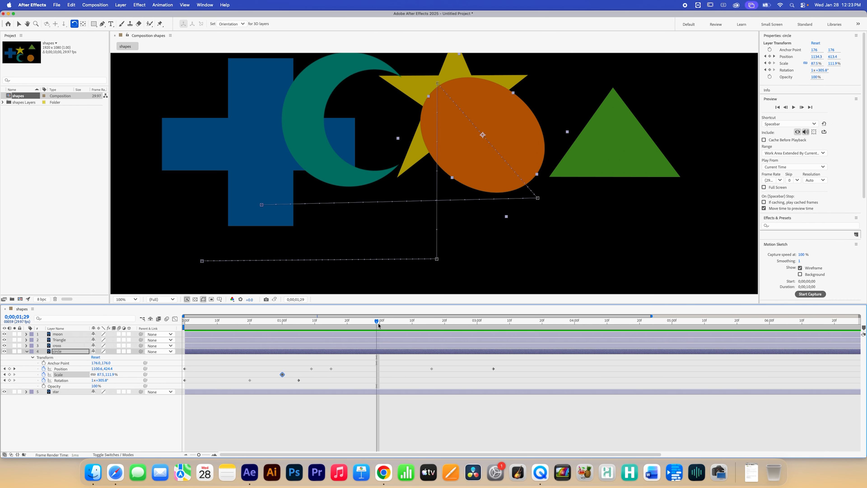
pyautogui.click(382, 322)
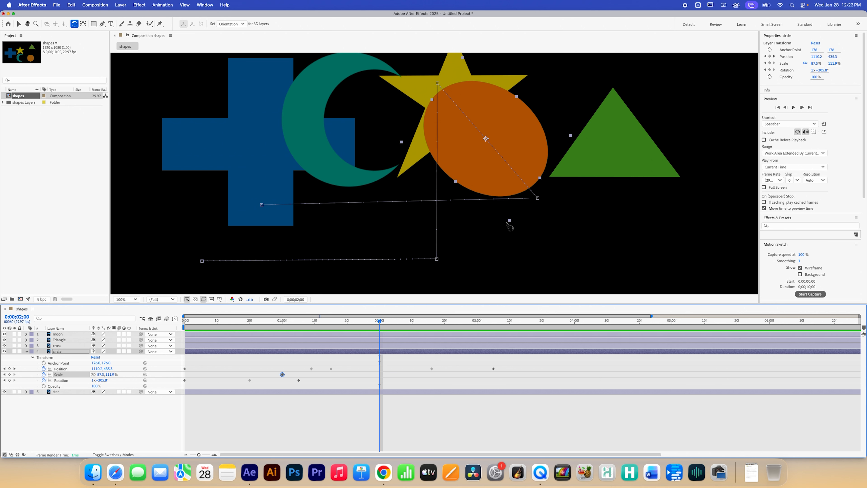
pyautogui.press('v')
pyautogui.moveTo(510, 221); pyautogui.dragTo(489, 168)
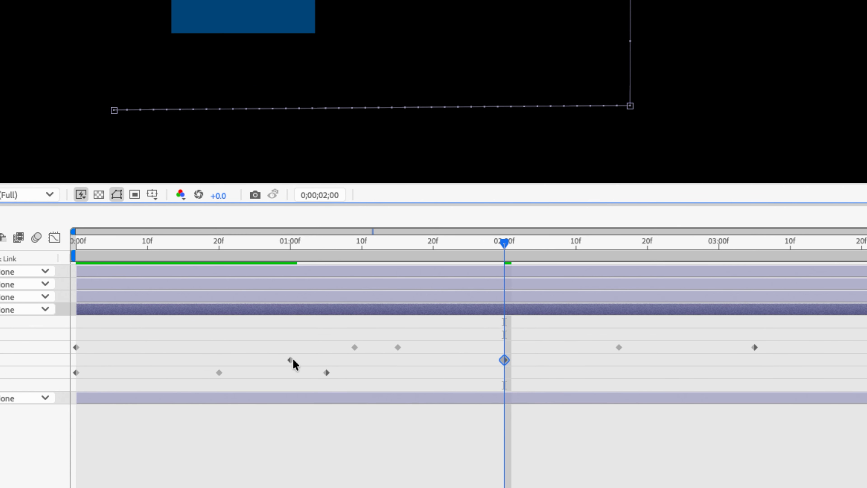
# Step: Select the circle's Scale keyframes and scrub the timeline to review the shrinking
pyautogui.click(282, 374)
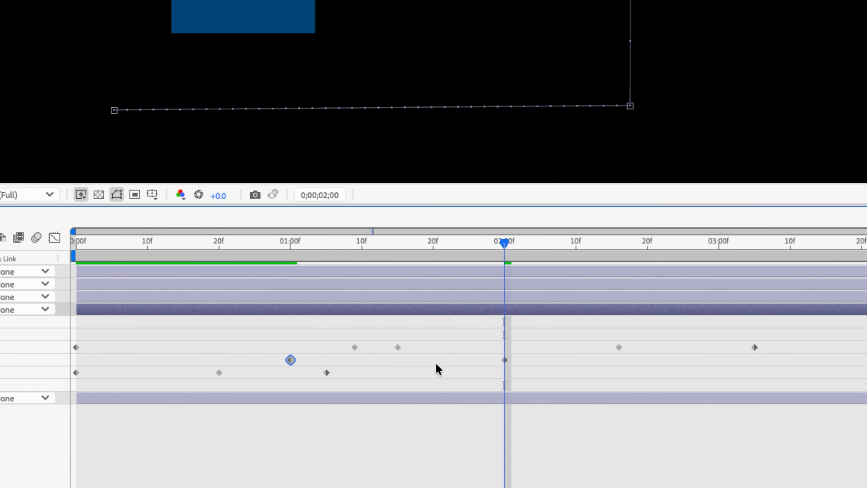
pyautogui.click(504, 360)
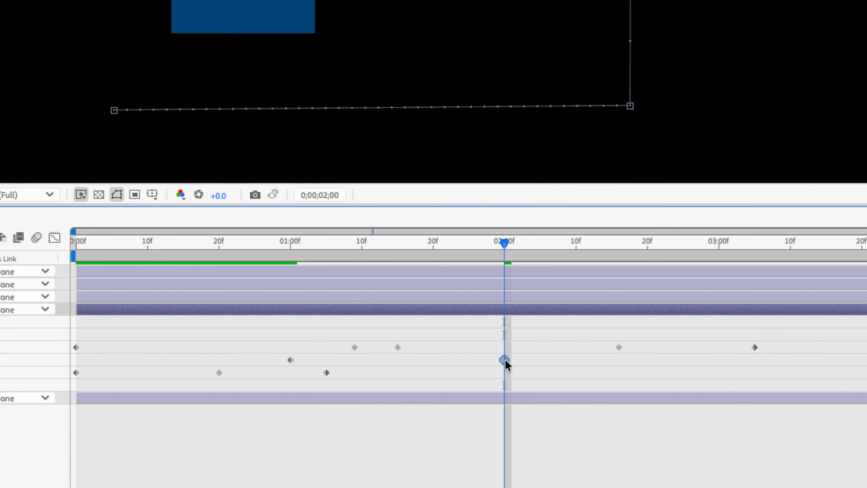
pyautogui.click(290, 246)
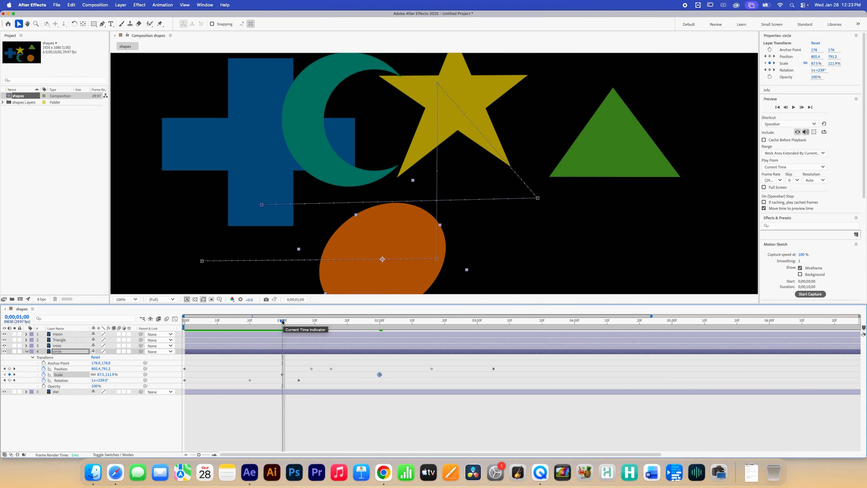
pyautogui.moveTo(288, 330); pyautogui.dragTo(431, 354)
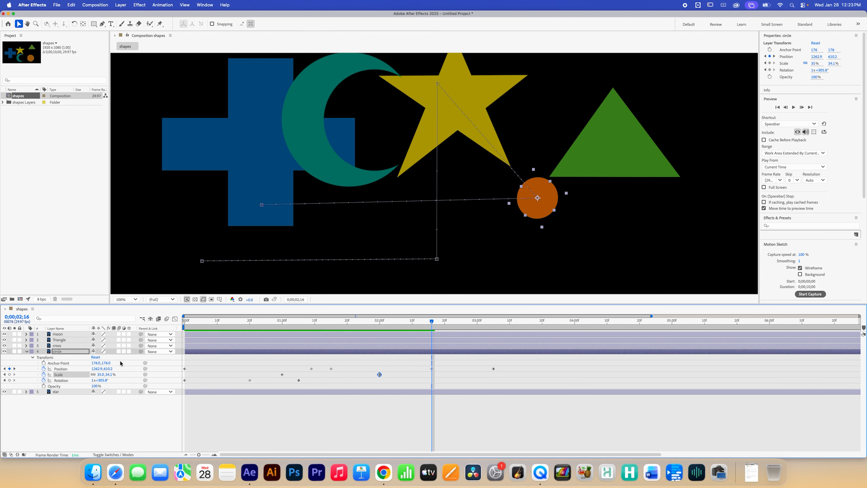
pyautogui.click(112, 418)
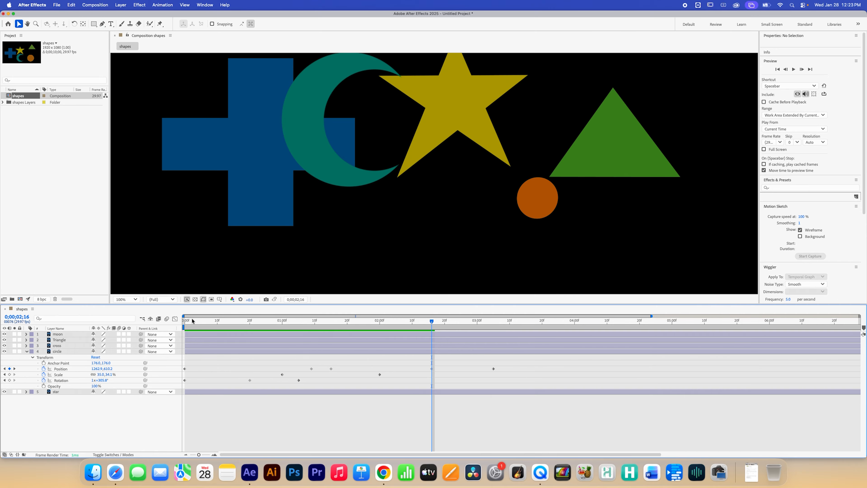
# Step: At the start of the timeline, lower the circle's Opacity to 57%
pyautogui.moveTo(191, 321); pyautogui.dragTo(172, 323)
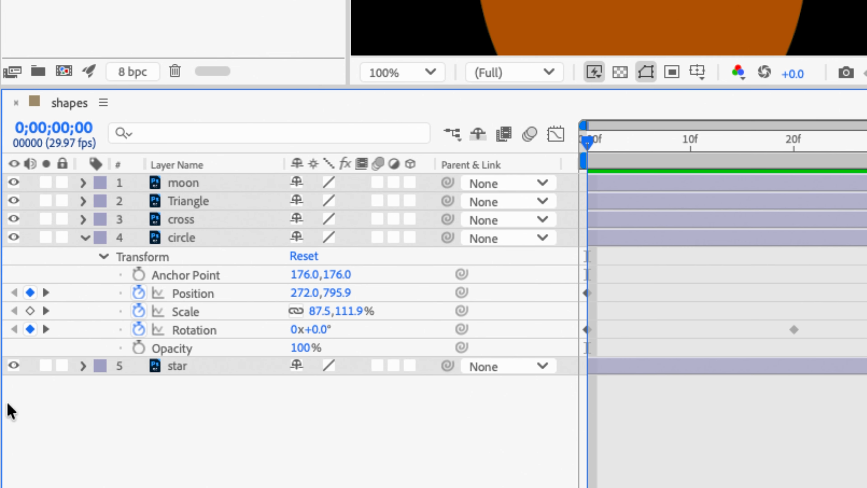
pyautogui.click(171, 348)
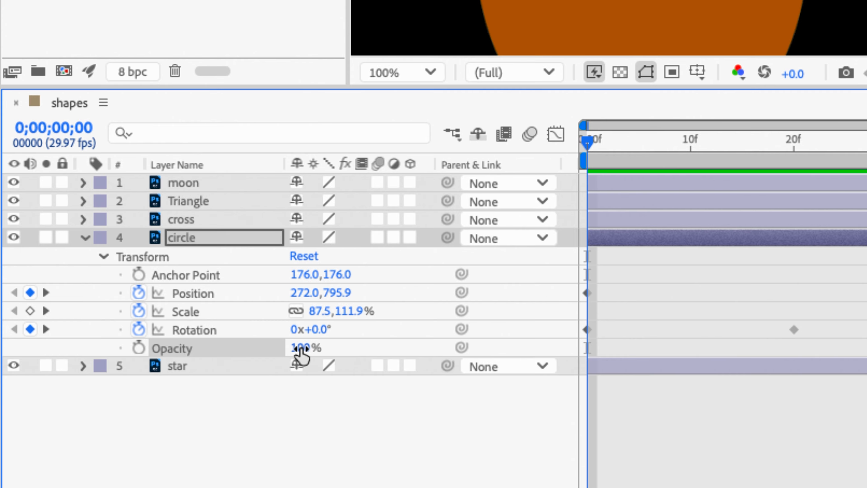
pyautogui.moveTo(299, 348); pyautogui.dragTo(268, 363)
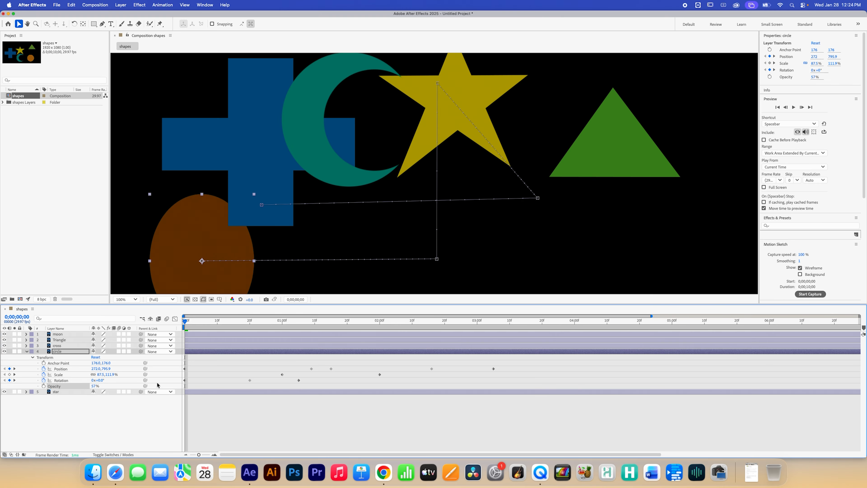
# Step: Scrub the timeline to review the circle's animation and select its Position keyframes
pyautogui.moveTo(184, 320); pyautogui.dragTo(316, 334)
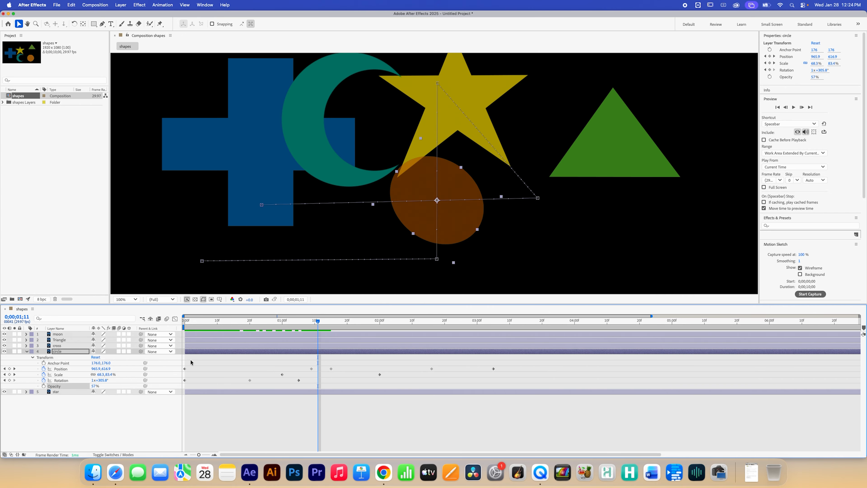
pyautogui.moveTo(252, 325); pyautogui.dragTo(152, 329)
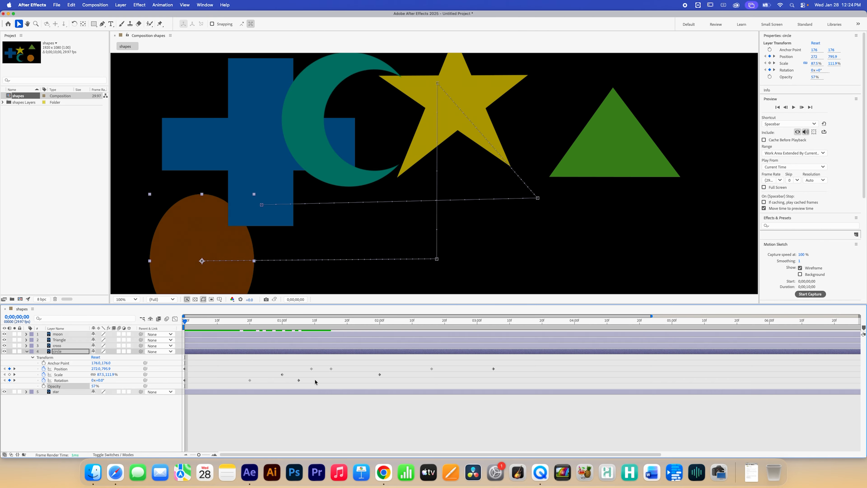
pyautogui.click(312, 368)
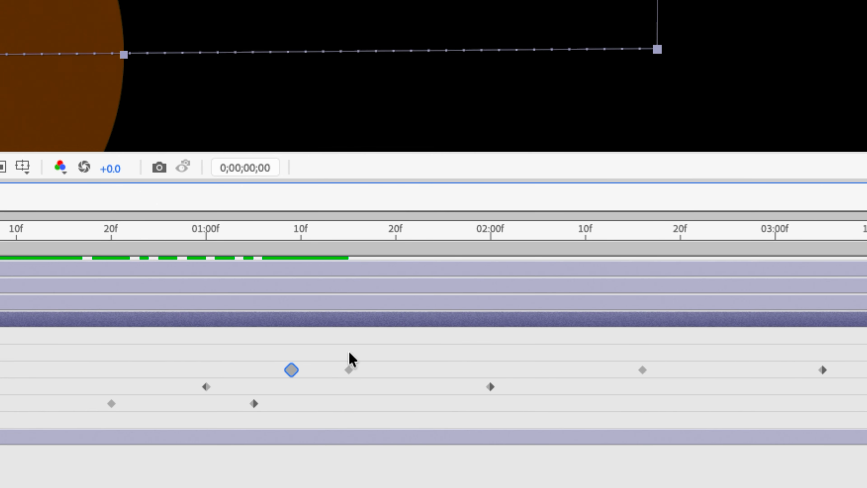
pyautogui.moveTo(375, 345); pyautogui.dragTo(277, 368)
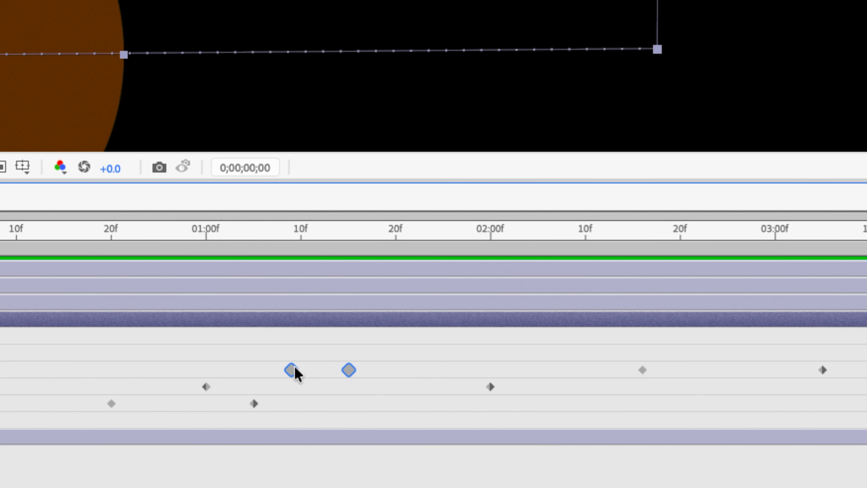
pyautogui.click(317, 367)
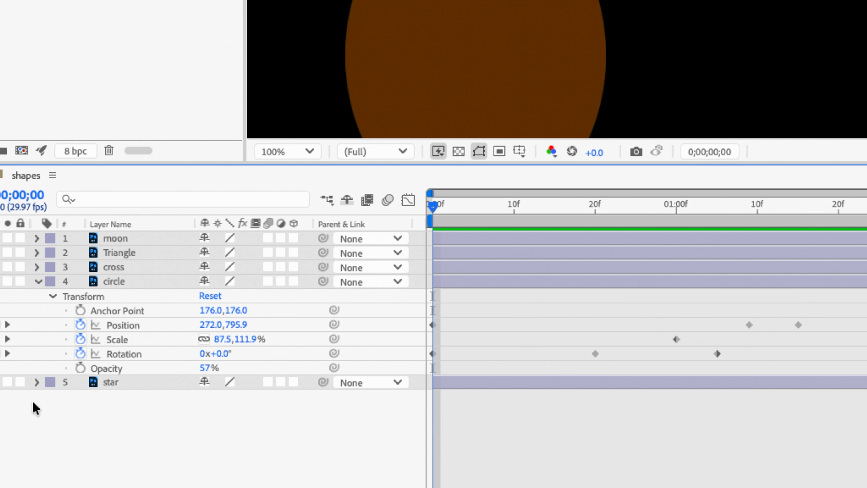
# Step: On the star layer, reveal its Transform, then show Position, Scale and Rotation individually and in combinations
pyautogui.click(37, 382)
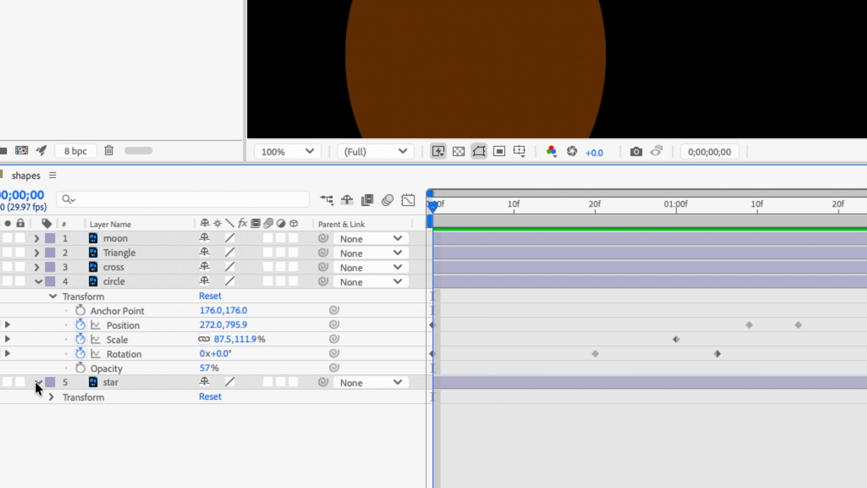
pyautogui.click(63, 402)
pyautogui.click(51, 397)
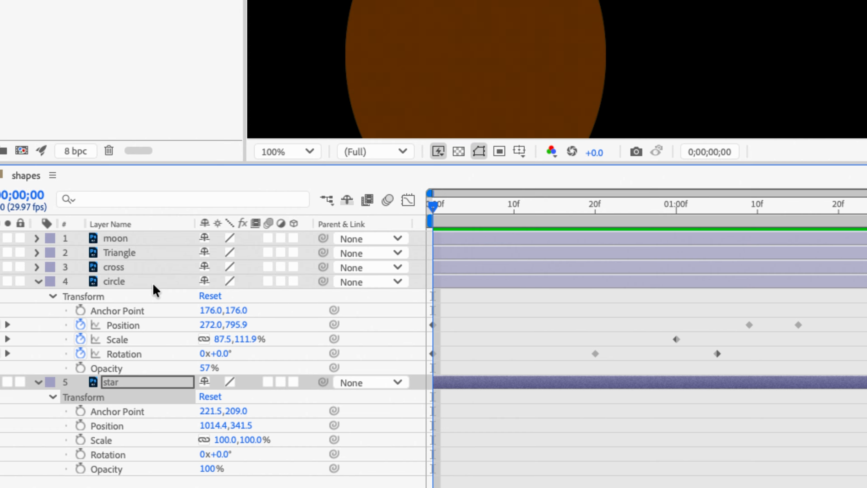
pyautogui.click(157, 386)
pyautogui.press('p')
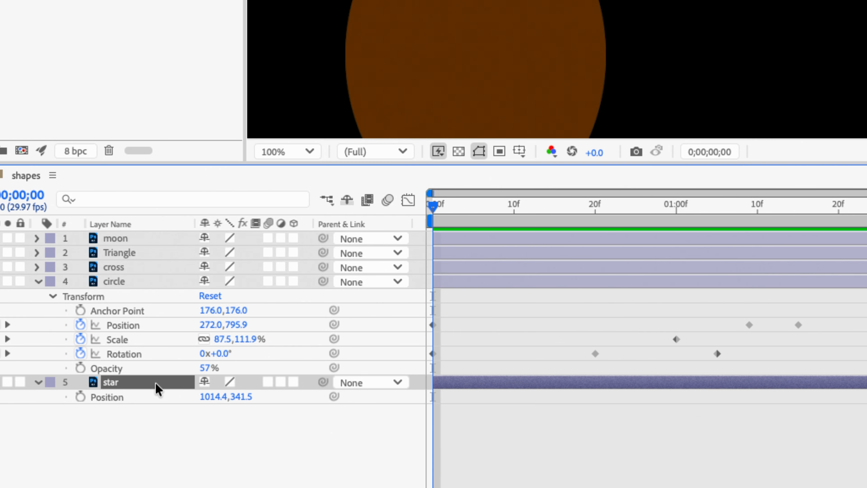
pyautogui.press('s')
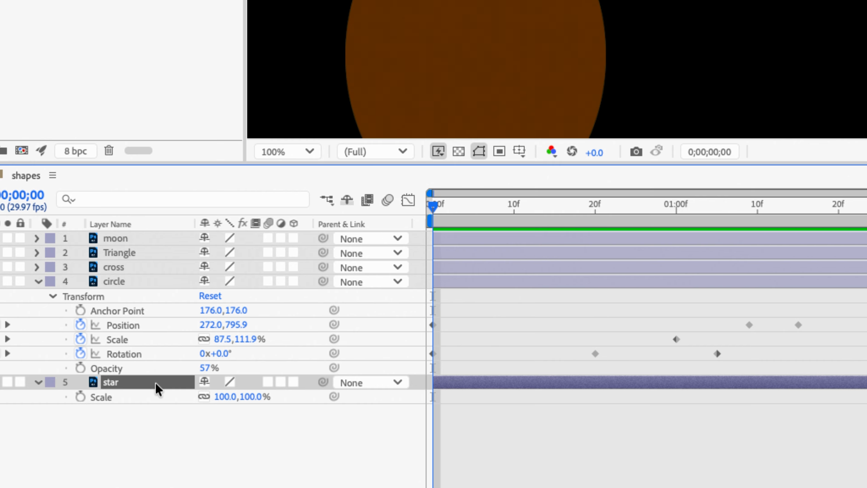
pyautogui.press('r')
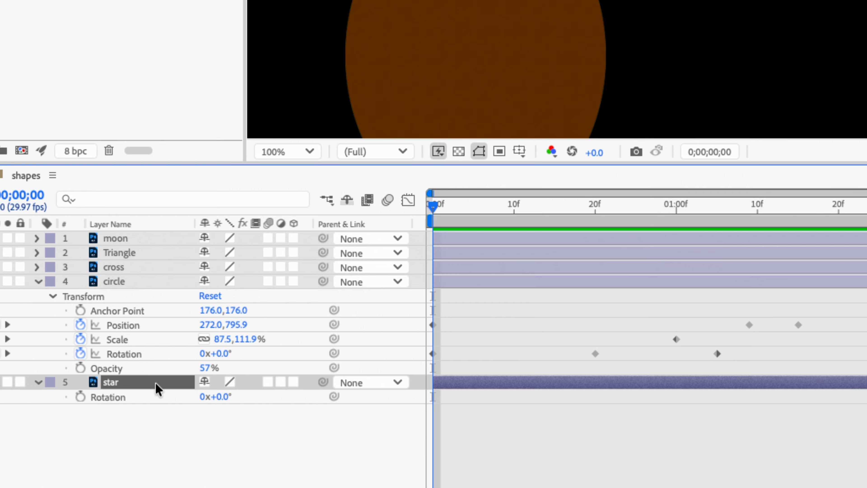
pyautogui.hotkey('shift', 'p')
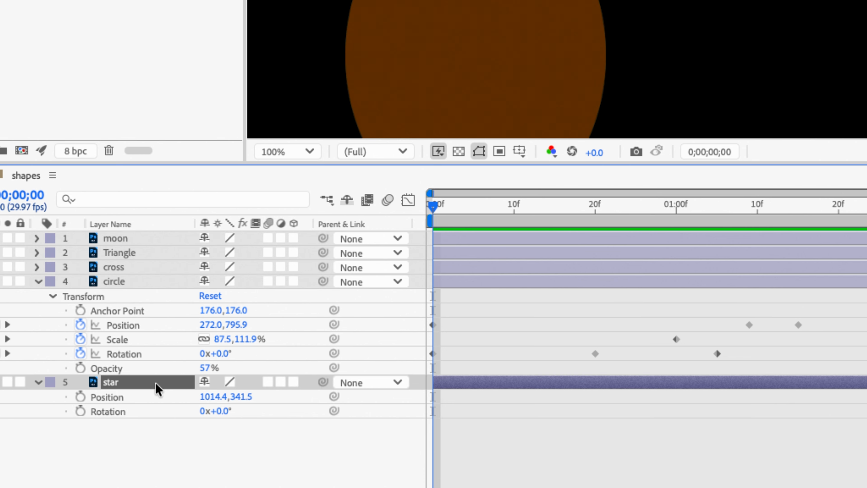
pyautogui.hotkey('shift', 's')
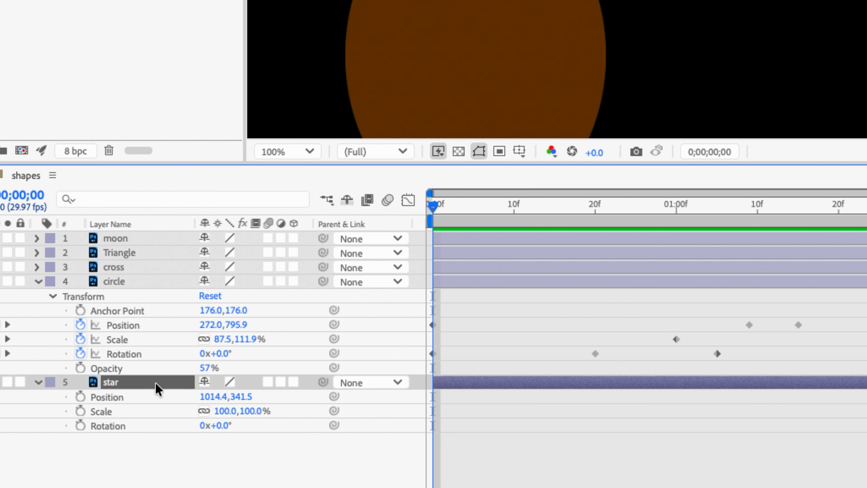
pyautogui.hotkey('shift', 'r')
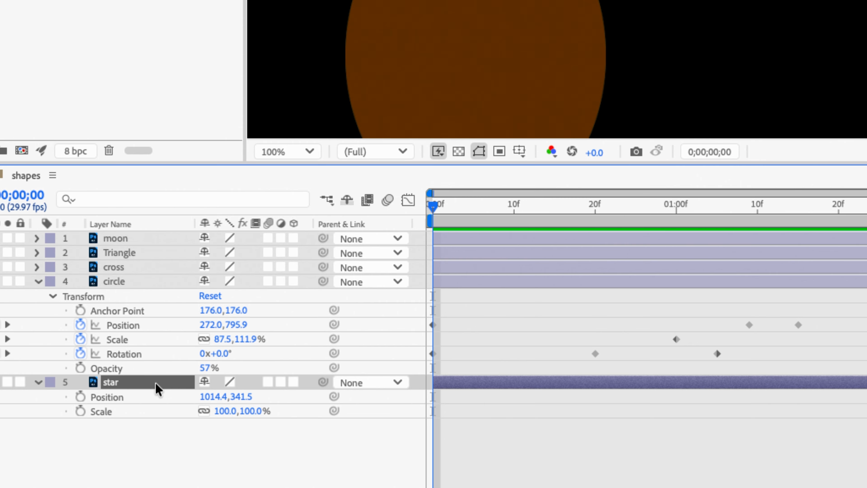
# Step: Expand the full Transform properties of the star, cross, Triangle and moon layers
pyautogui.click(37, 383)
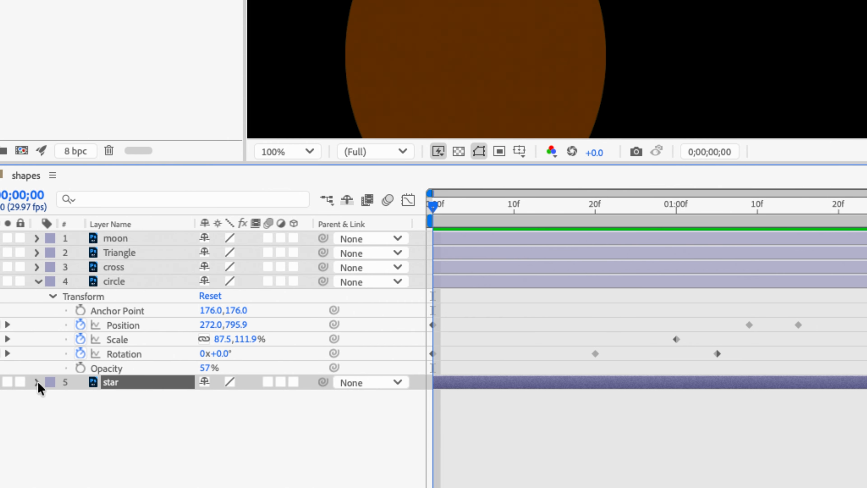
pyautogui.click(36, 382)
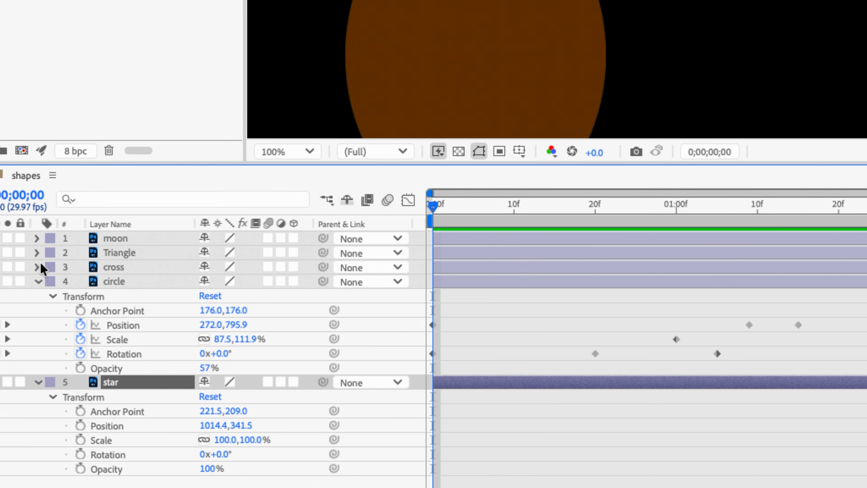
pyautogui.click(37, 266)
pyautogui.click(37, 252)
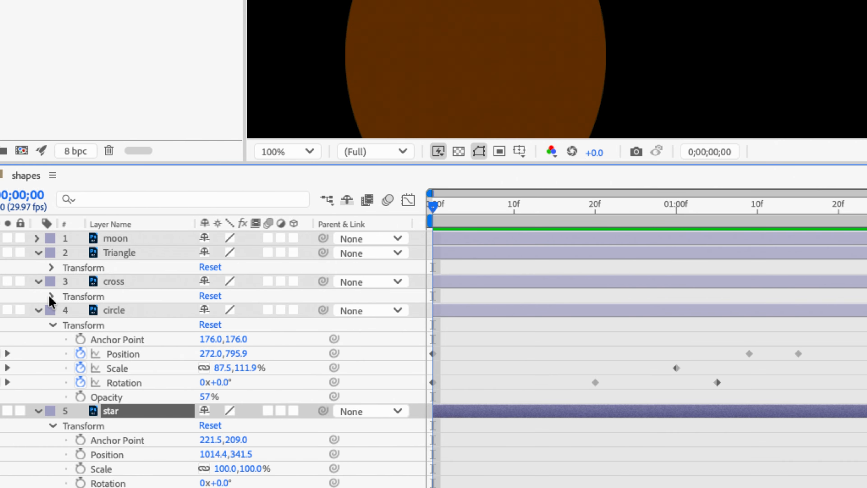
pyautogui.click(51, 296)
pyautogui.click(51, 267)
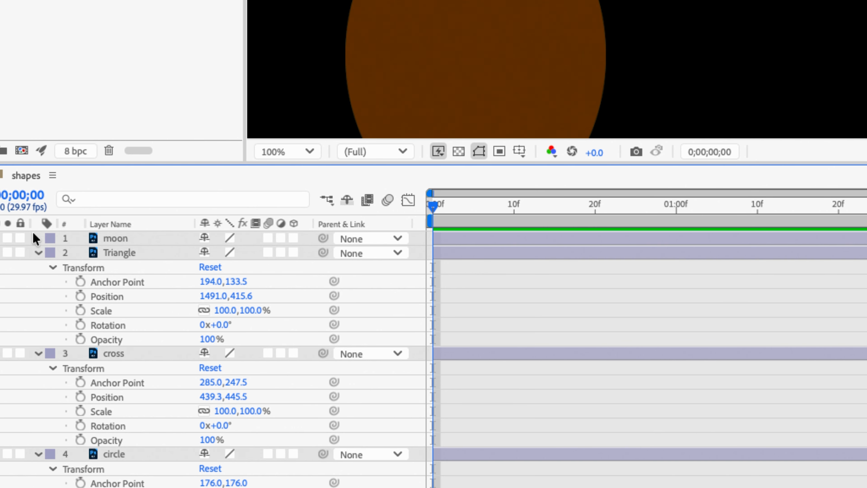
pyautogui.click(37, 238)
pyautogui.click(52, 253)
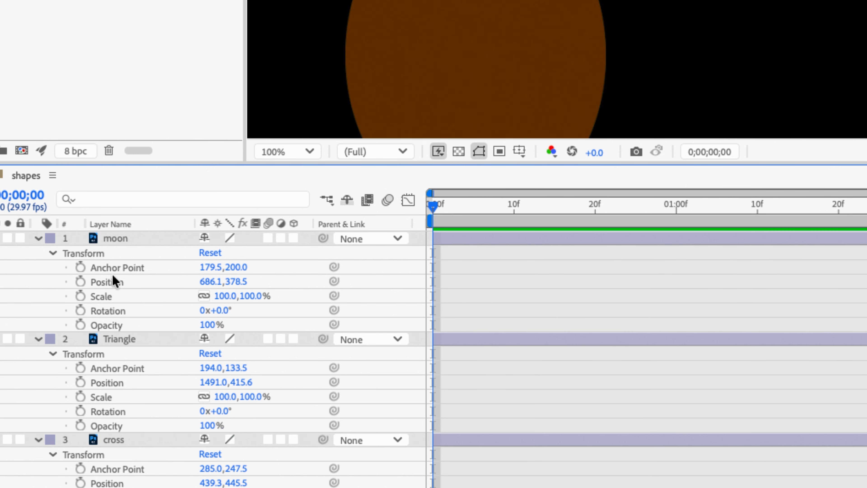